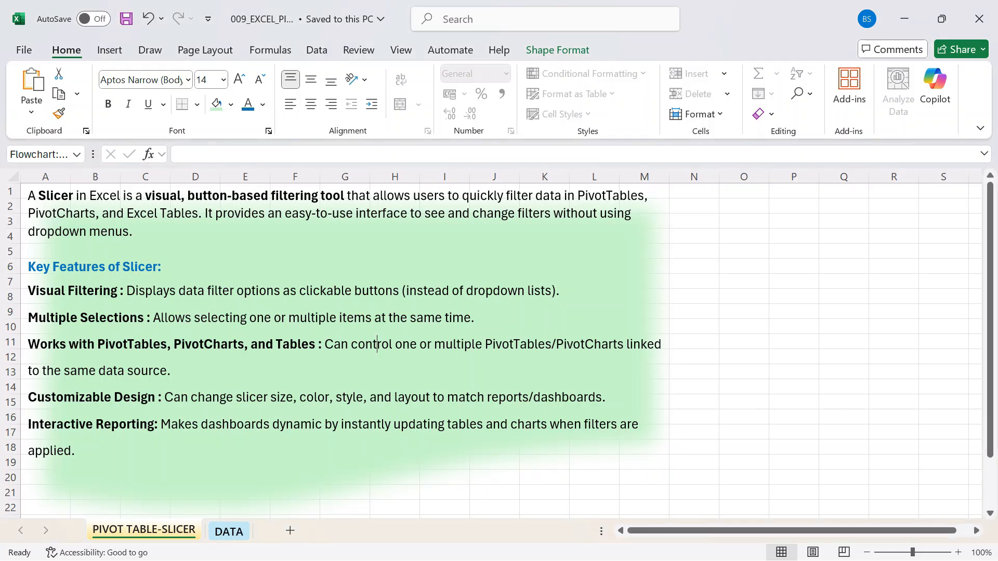
- Select the whole sales table on the DATA sheet, from the Order ID header through Total Sales, range A1:J300
click(228, 531)
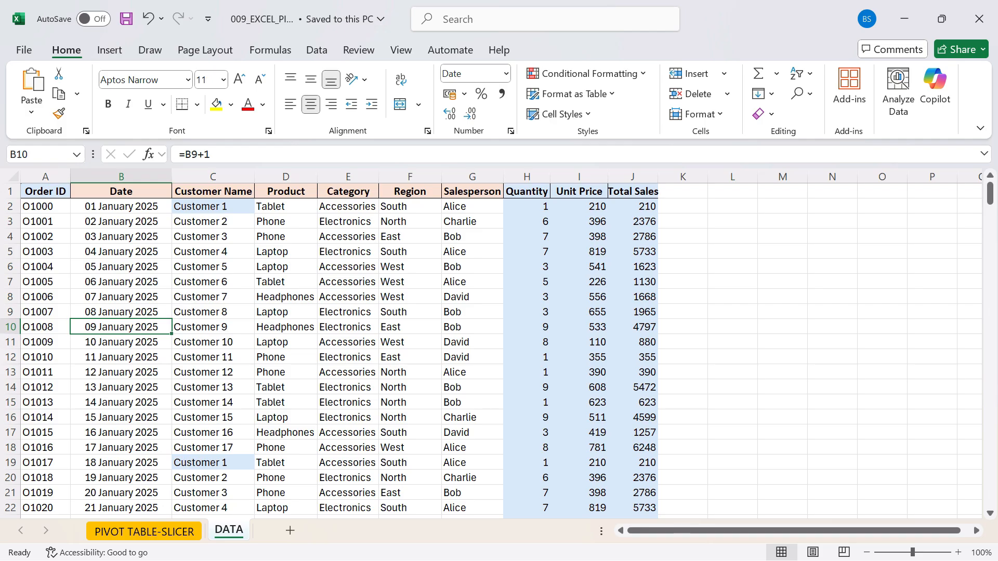
key(Up)
key(Up)
key(Up)
key(Up)
key(Up)
key(Up)
key(Up)
key(Up)
key(Up)
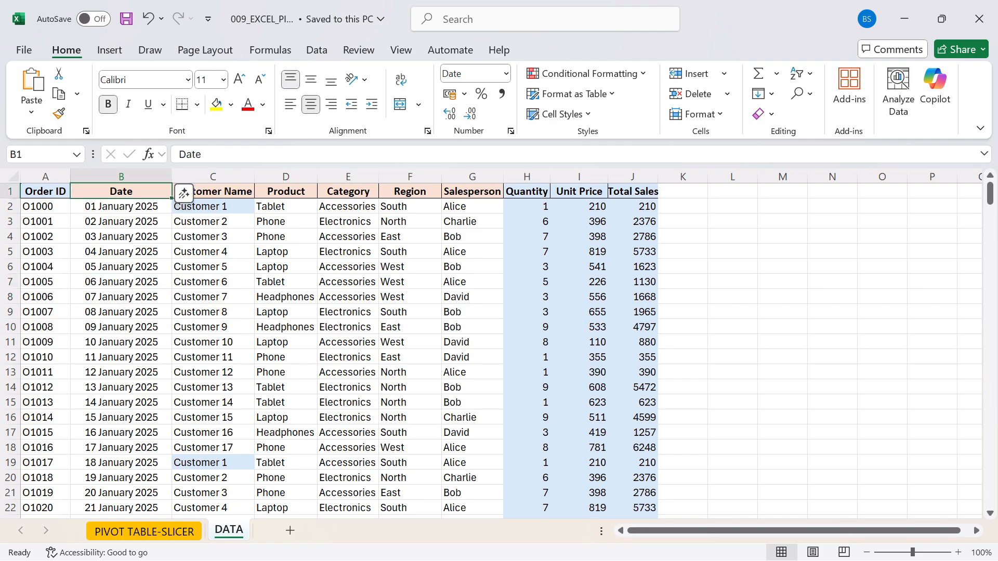
key(Left)
key(shift+Right)
key(shift+Right)
key(shift+Right)
key(shift+Right)
key(shift+Right)
key(shift+Right)
key(shift+Right)
key(shift+Right)
key(shift+Right)
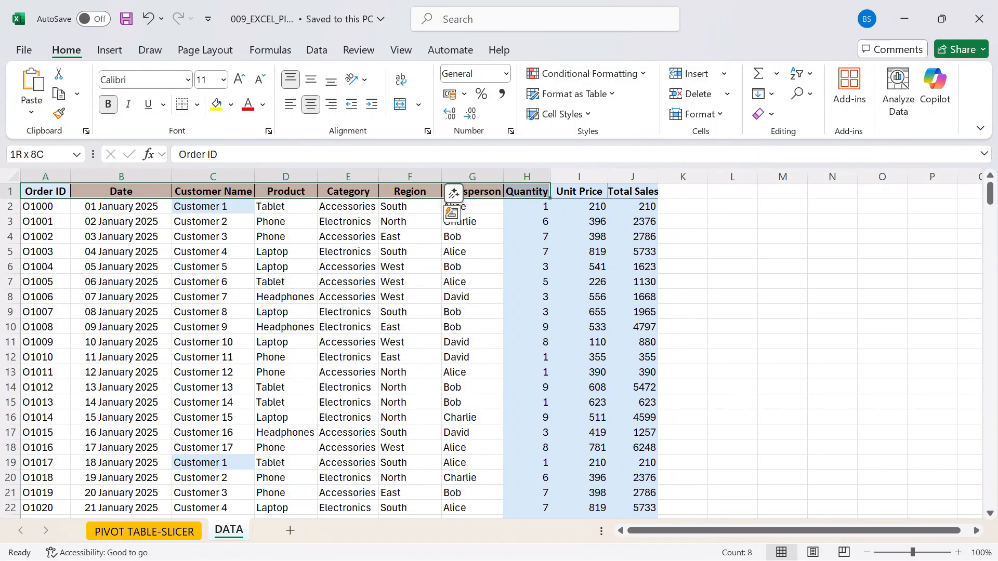
scroll(493, 350, down, 20)
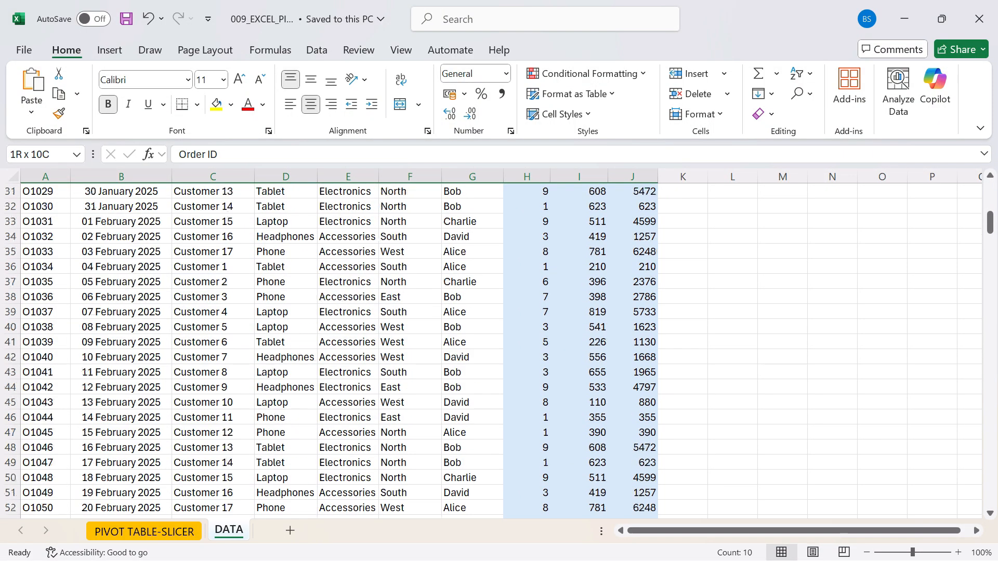
drag(990, 288, 990, 495)
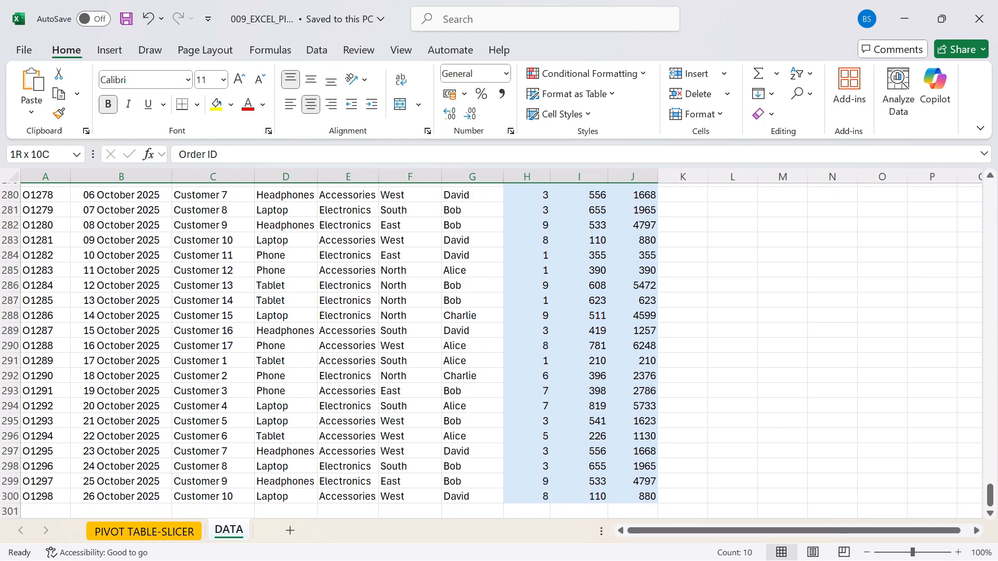
scroll(492, 351, down, 2)
key(ctrl+shift+Down)
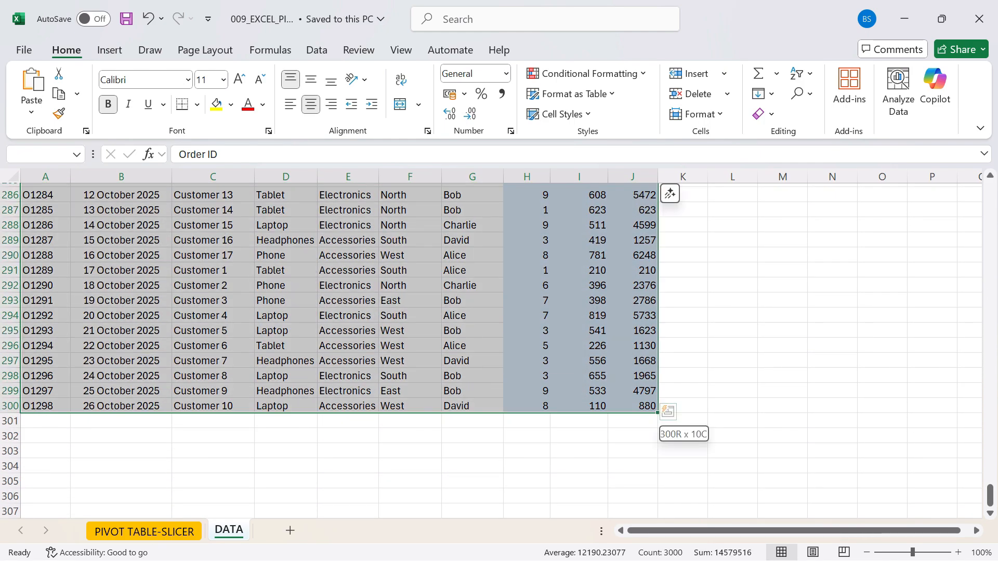
- Create a PivotTable from the selected range DATA!$A$1:$J$300 on a new worksheet
click(109, 50)
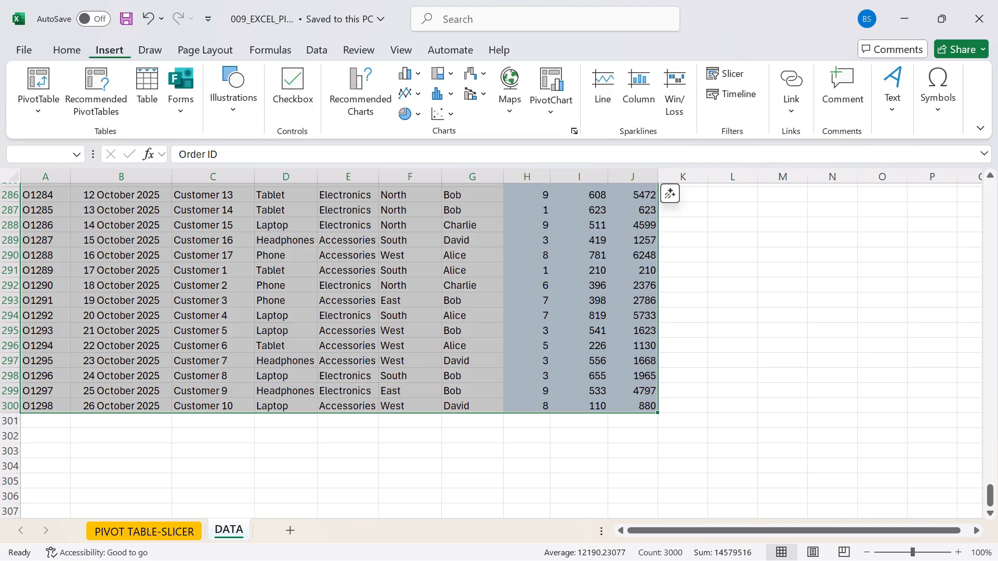
click(38, 98)
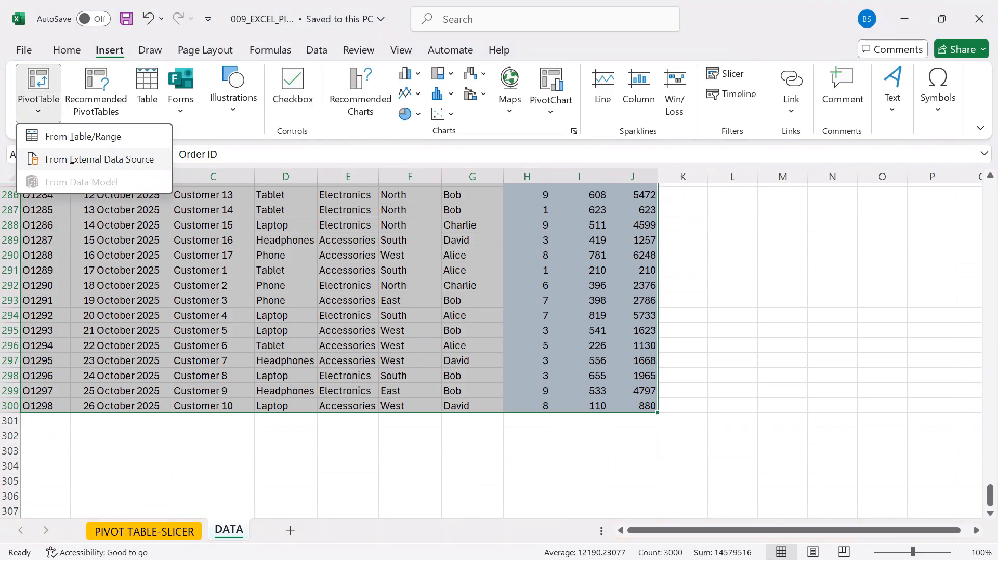
click(83, 136)
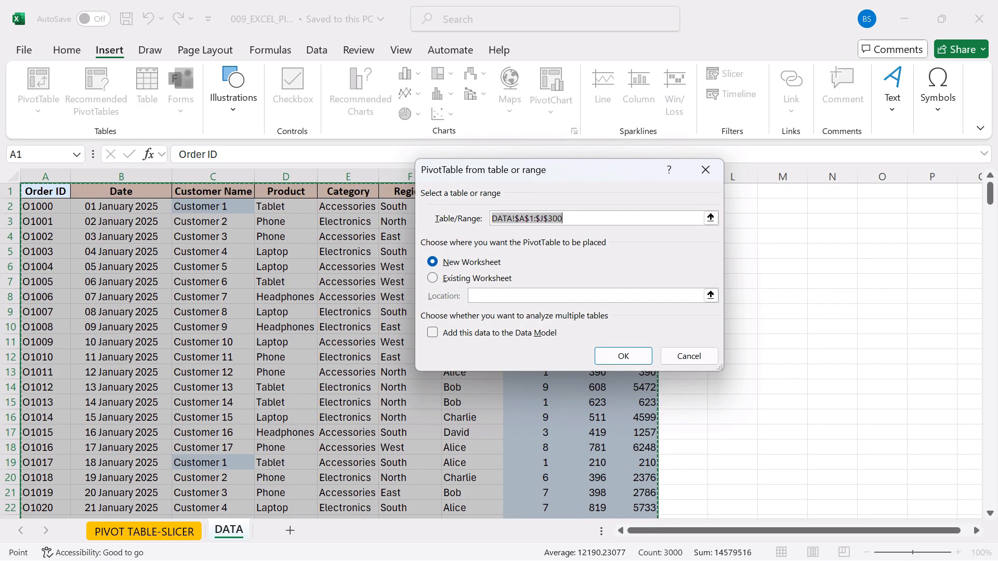
click(623, 356)
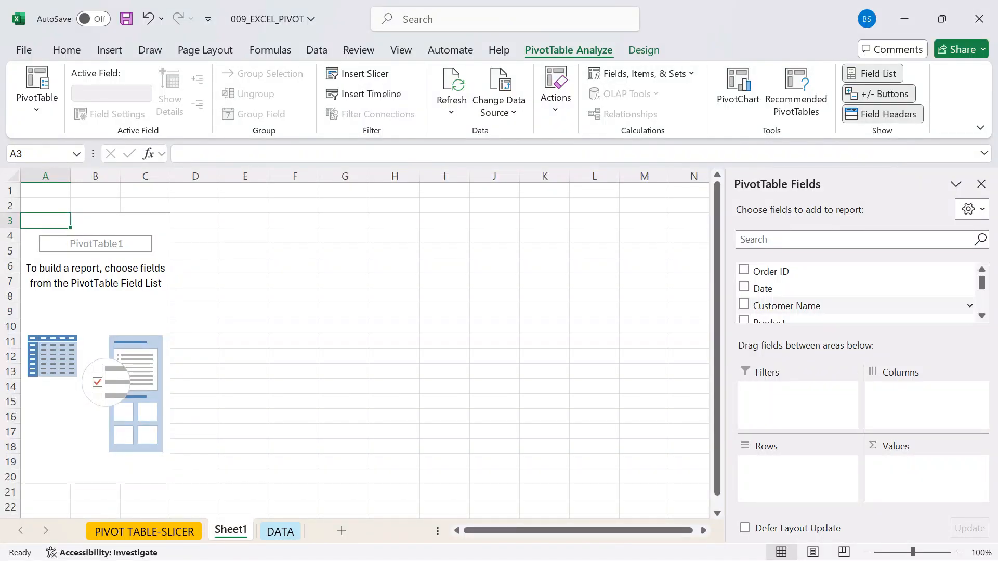
- Add Customer Name to the PivotTable rows and Total Sales to its values as a sum
click(744, 305)
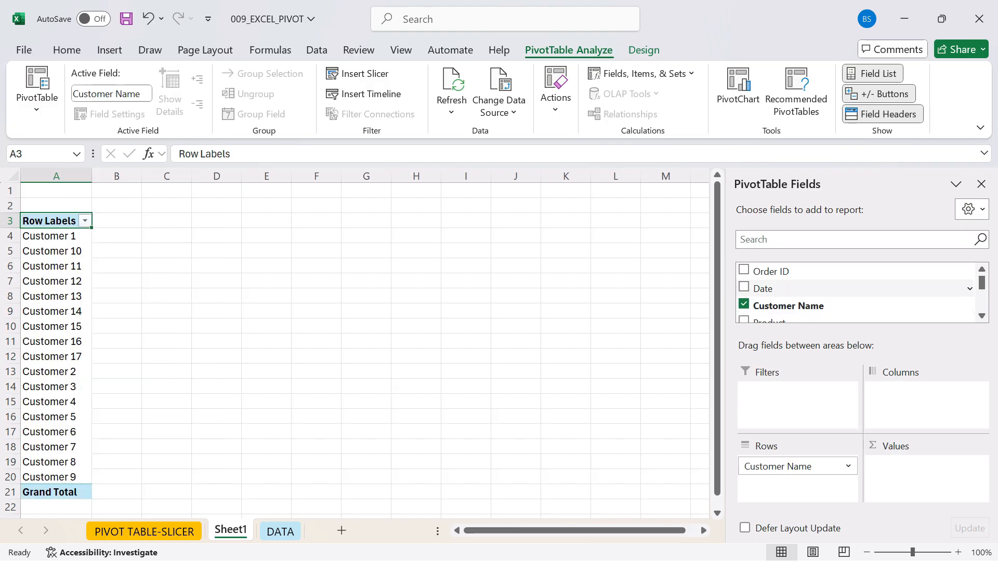
click(831, 240)
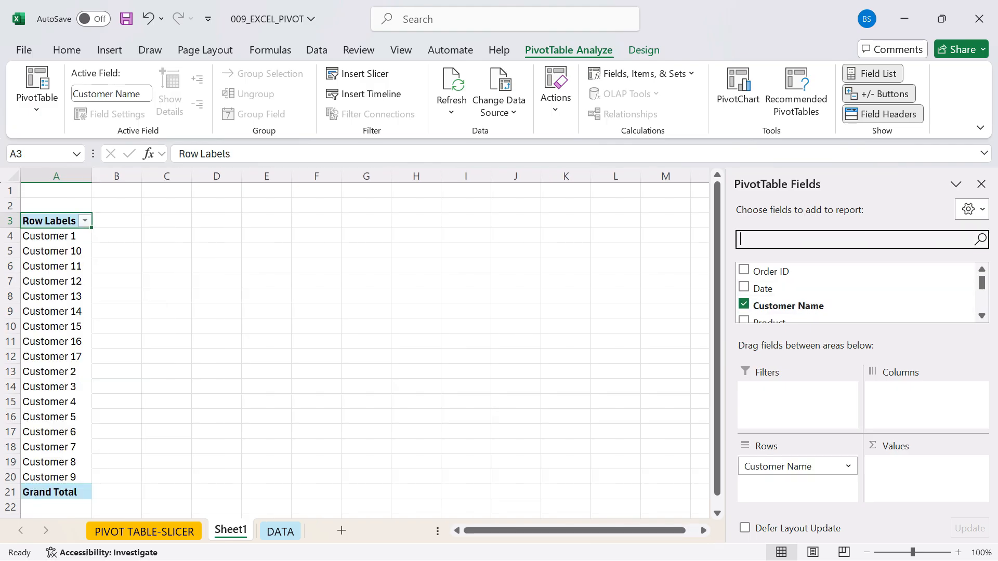
text(TOTL)
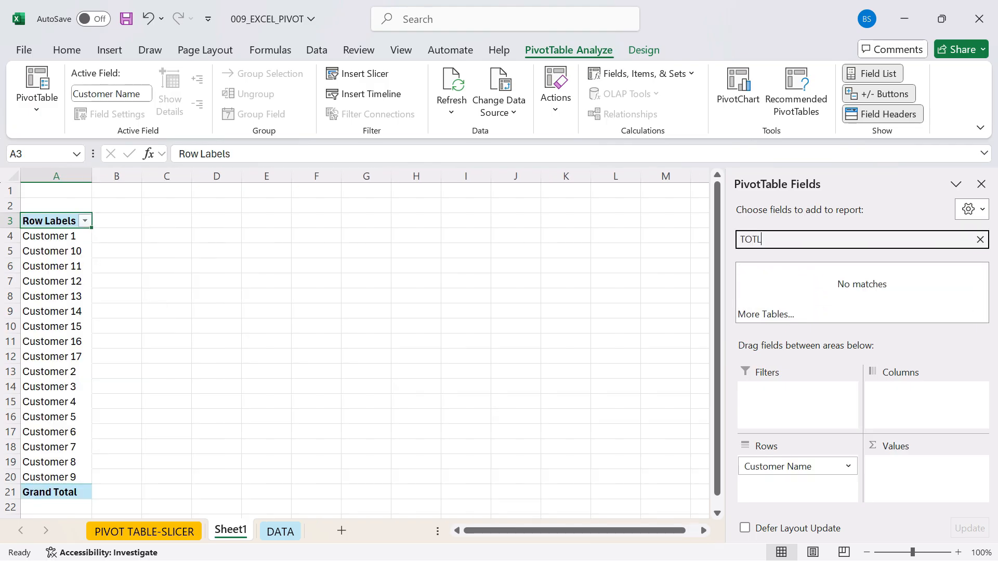
key(BackSpace)
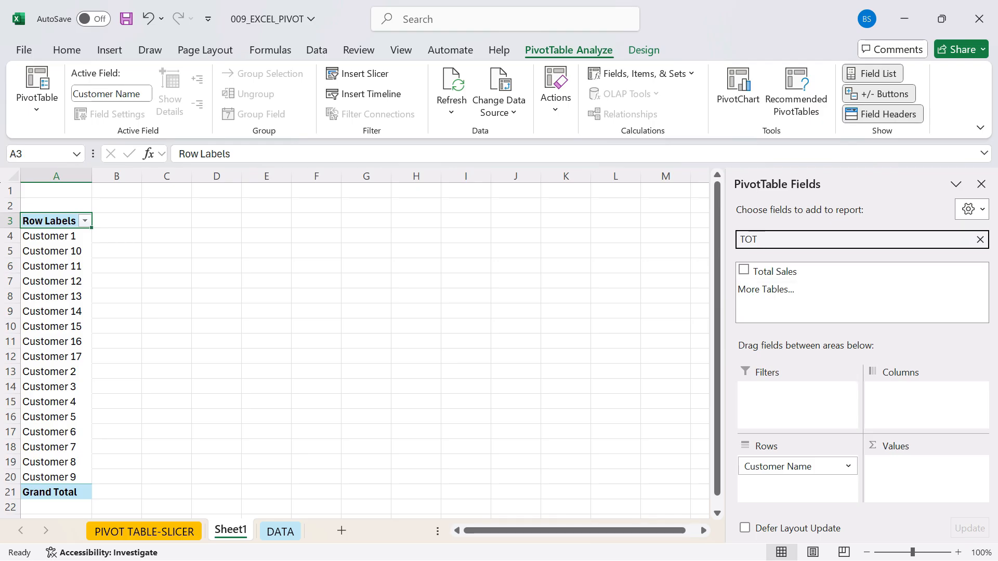
click(744, 270)
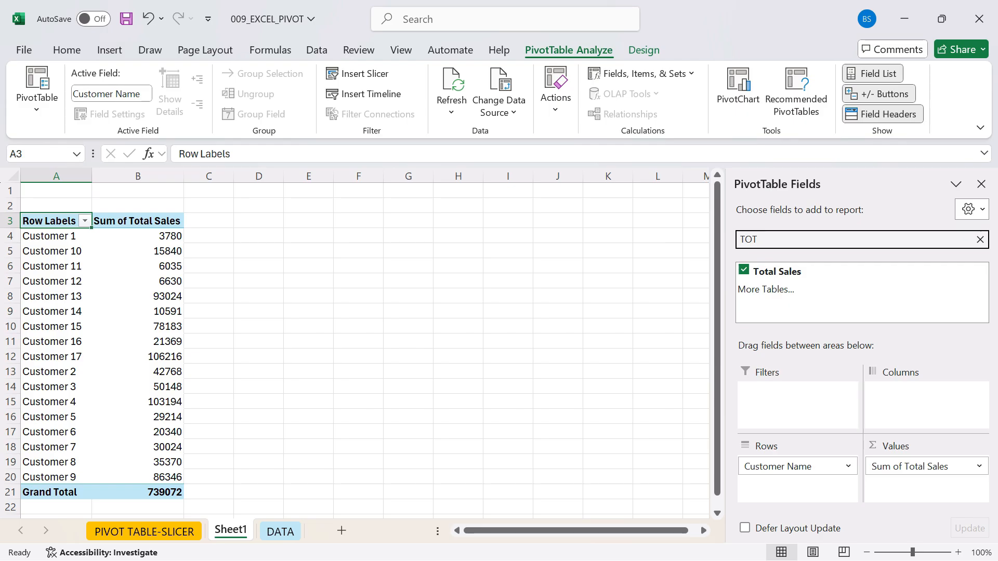
- Find the Category field and add it to the PivotTable as a report filter
key(BackSpace)
key(BackSpace)
key(BackSpace)
text(CATE)
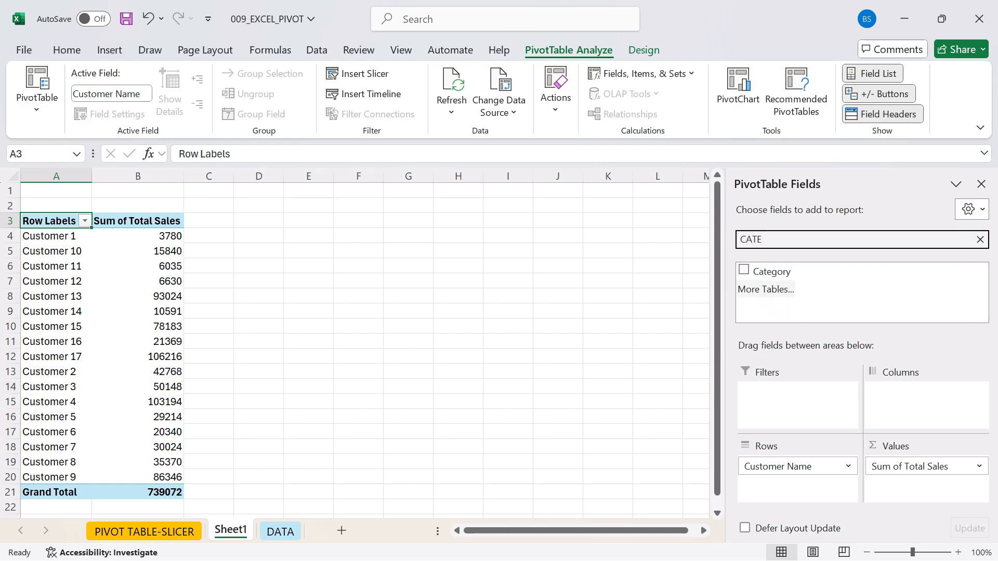
drag(771, 271, 797, 404)
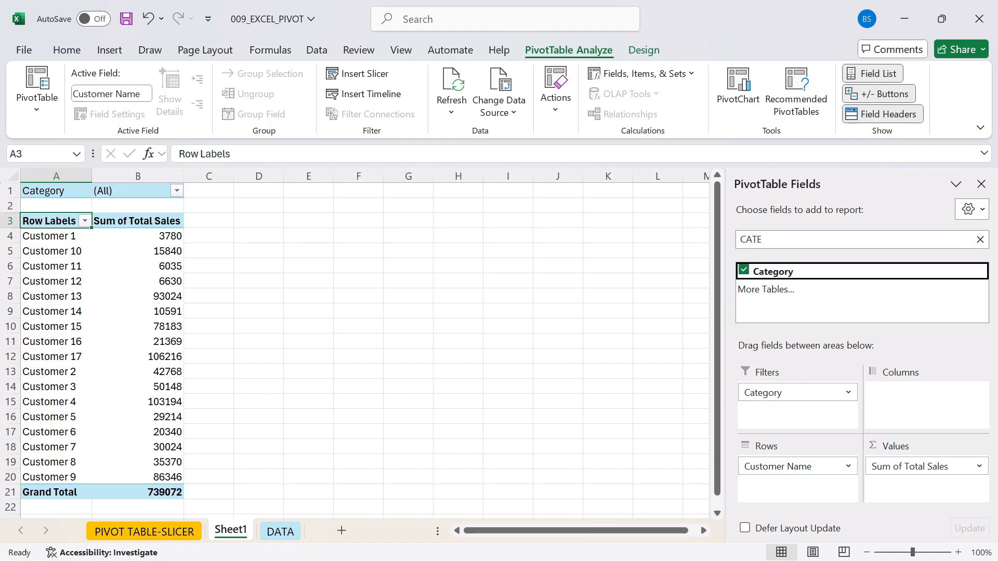
- Find the Product field and add it to the PivotTable rows below Customer Name
click(764, 240)
key(BackSpace)
key(BackSpace)
key(BackSpace)
key(BackSpace)
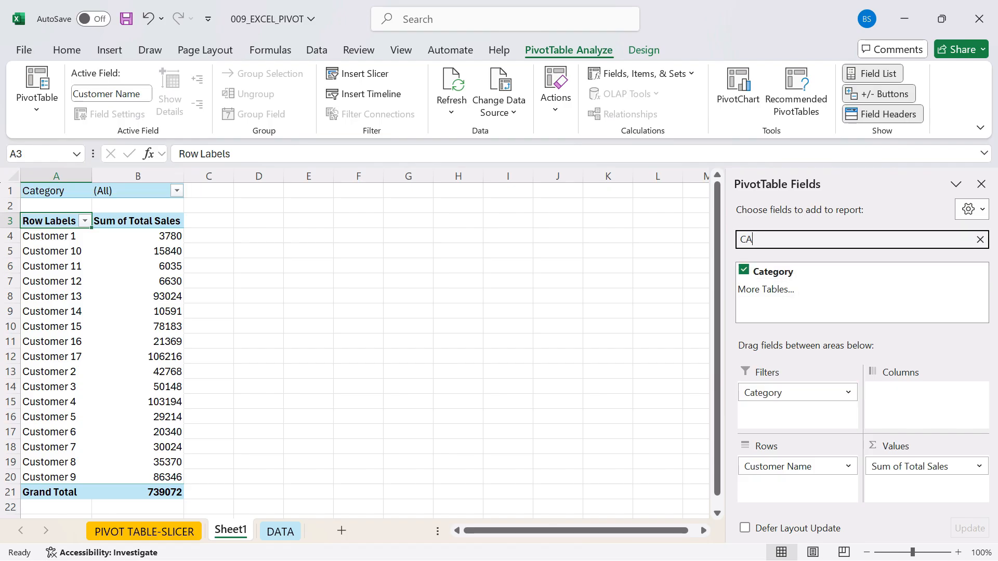
text(PRO)
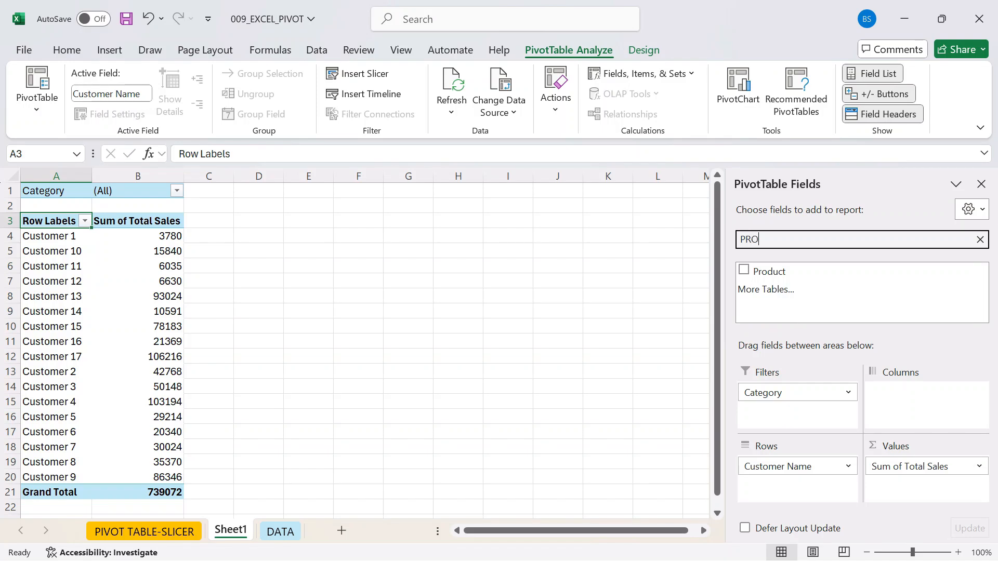
drag(769, 271, 784, 486)
- Turn off the PivotTable's subtotals and show the report in tabular form
click(62, 297)
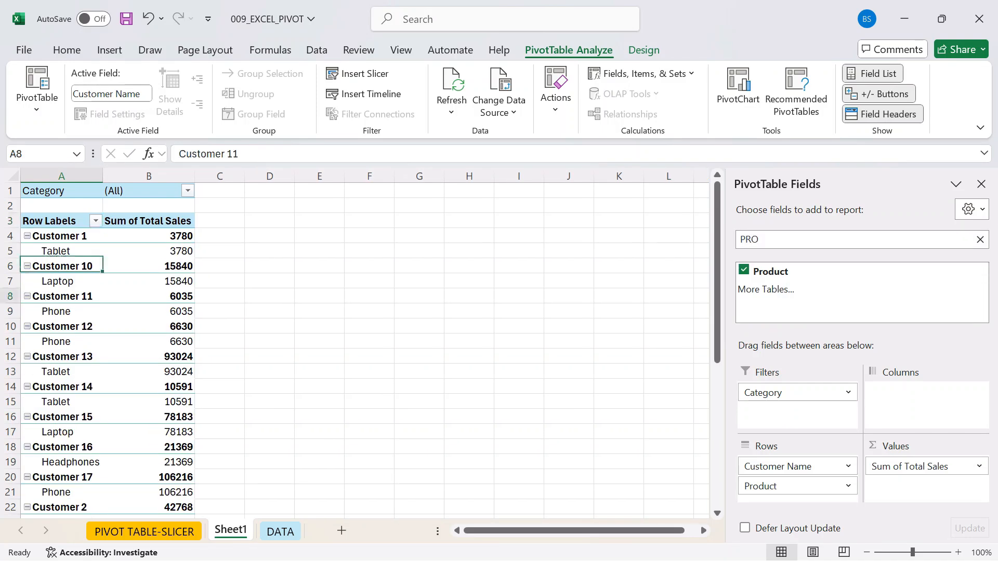
click(643, 49)
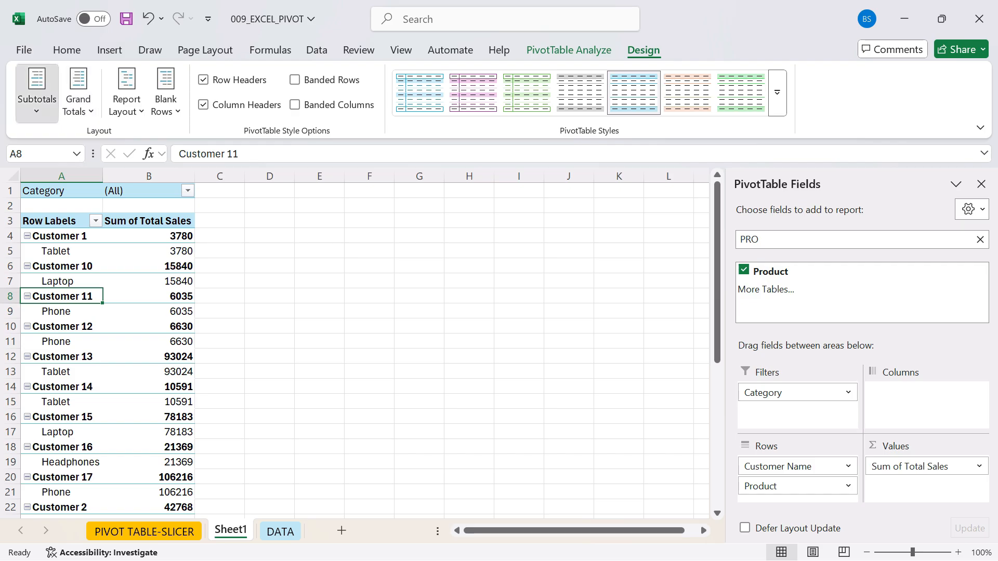
click(36, 94)
key(Escape)
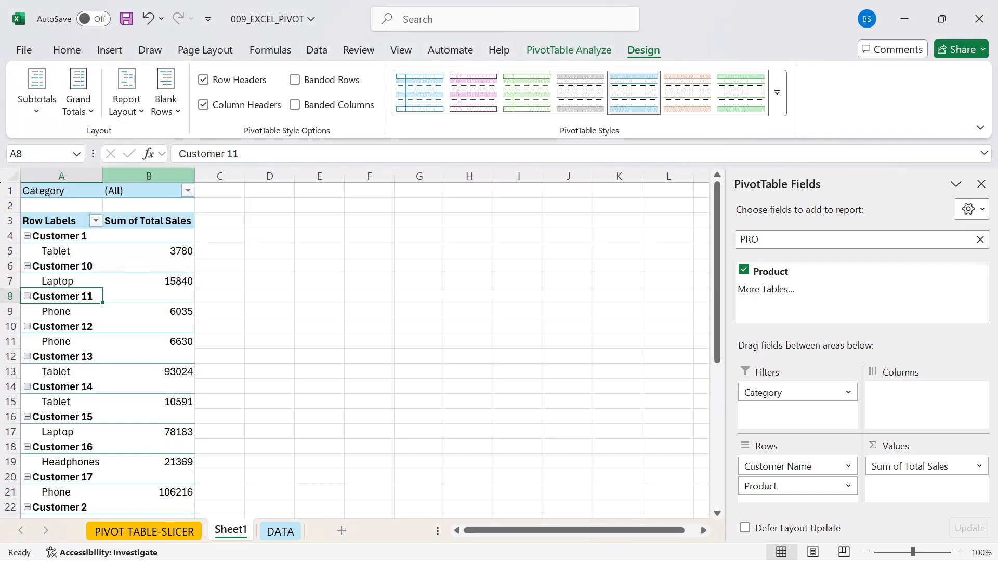
click(126, 94)
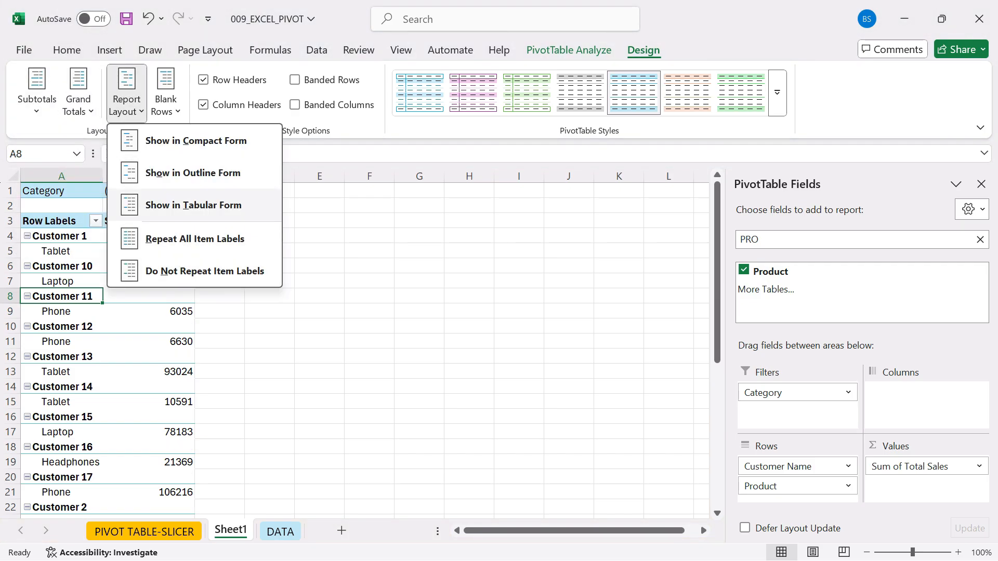
click(193, 204)
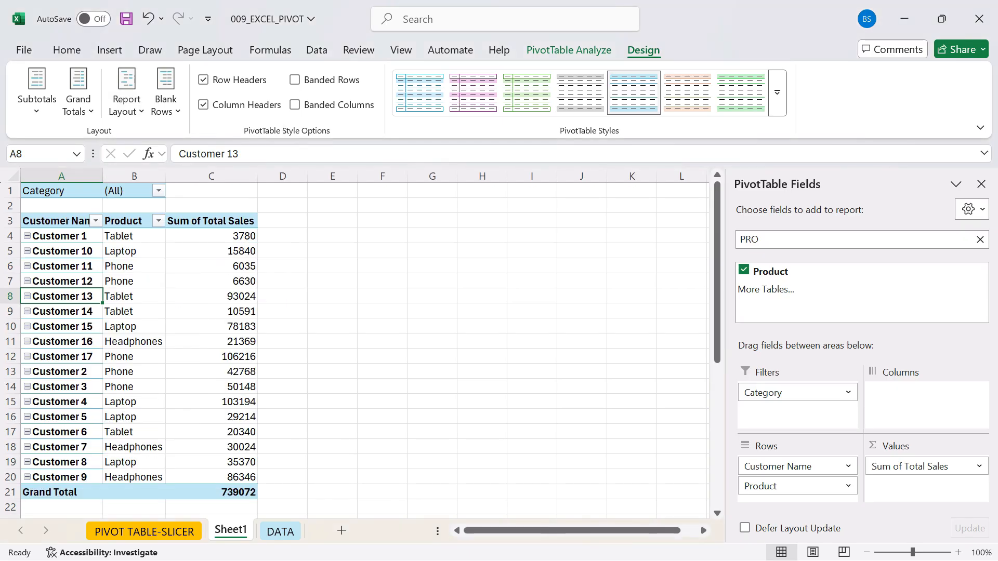
- Insert four blank rows above the PivotTable so that its Category filter starts in row 5
click(10, 191)
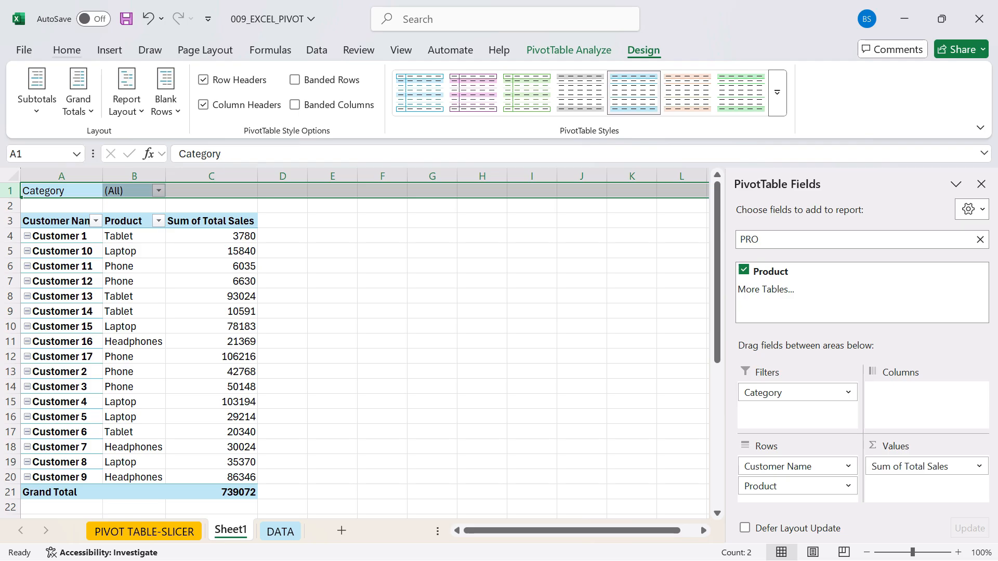
click(67, 50)
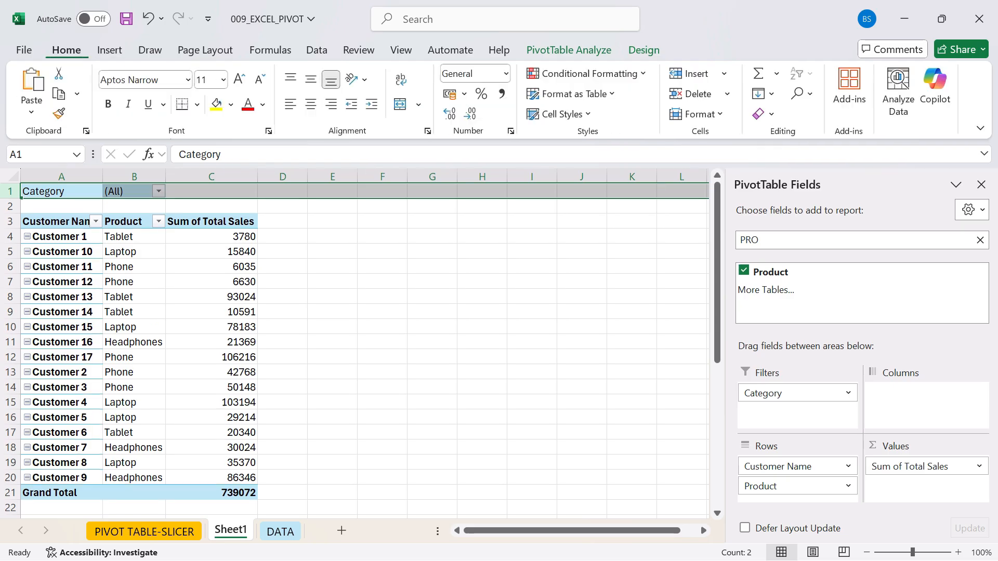
click(695, 74)
click(695, 73)
click(695, 74)
click(695, 74)
scroll(498, 343, down, 1)
scroll(499, 343, up, 1)
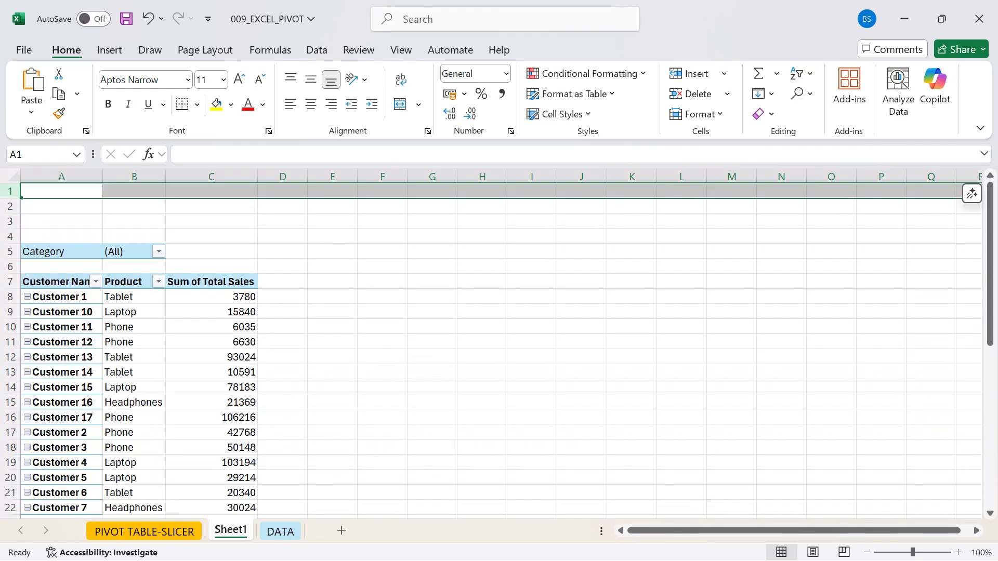
- Insert a slicer for the Product field and place it beside the PivotTable over columns G to J
click(134, 342)
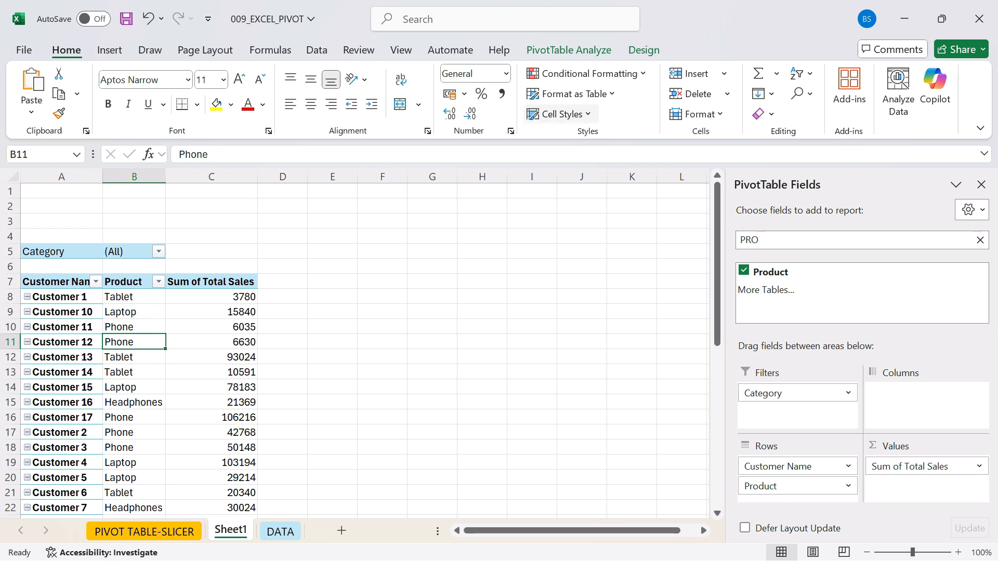
click(569, 50)
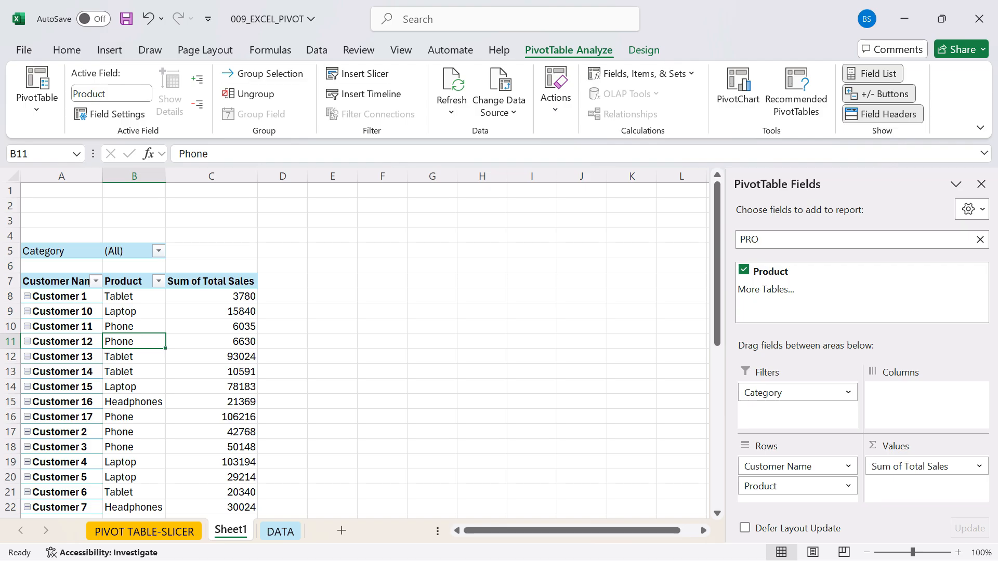
click(359, 73)
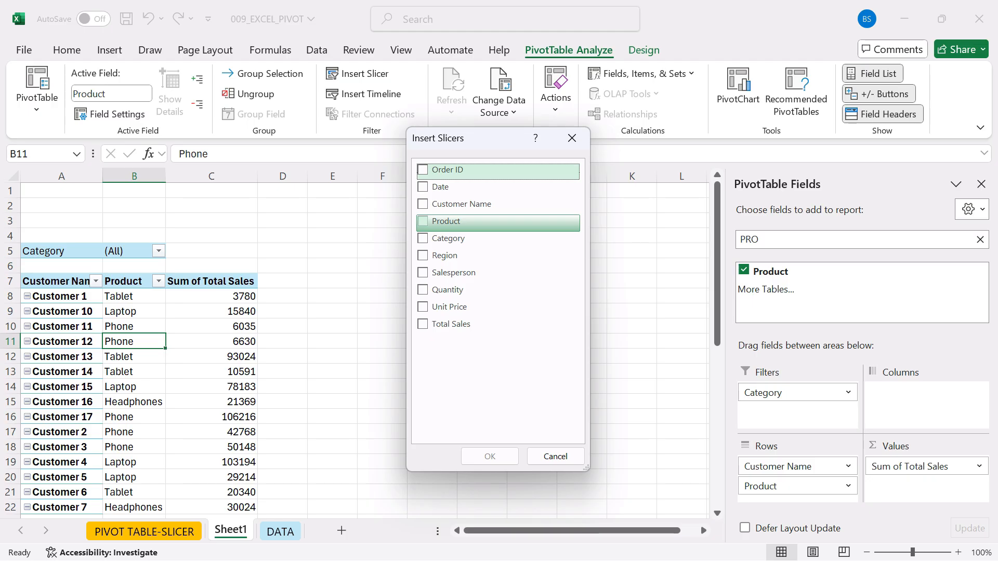
click(445, 221)
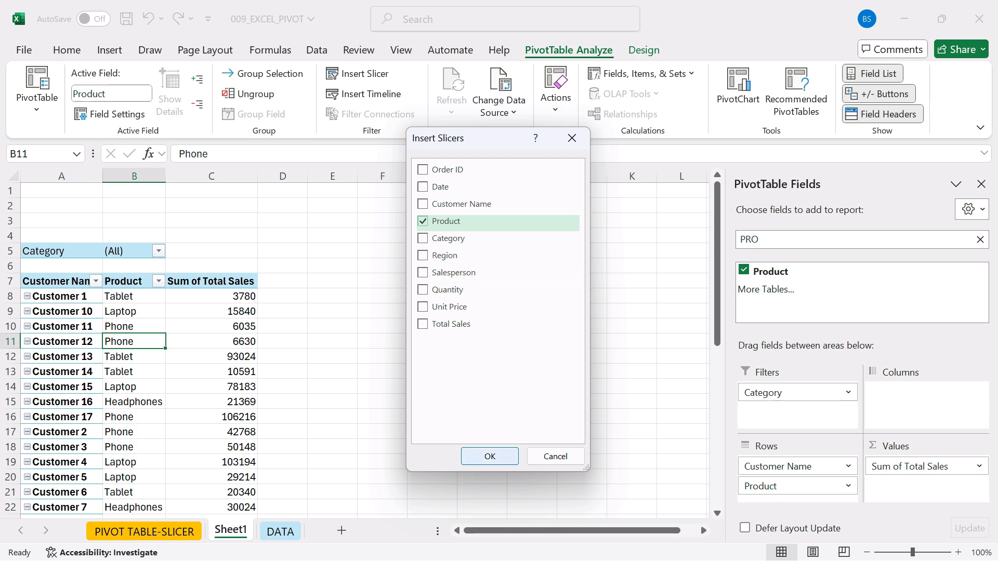
click(489, 456)
drag(370, 260, 403, 249)
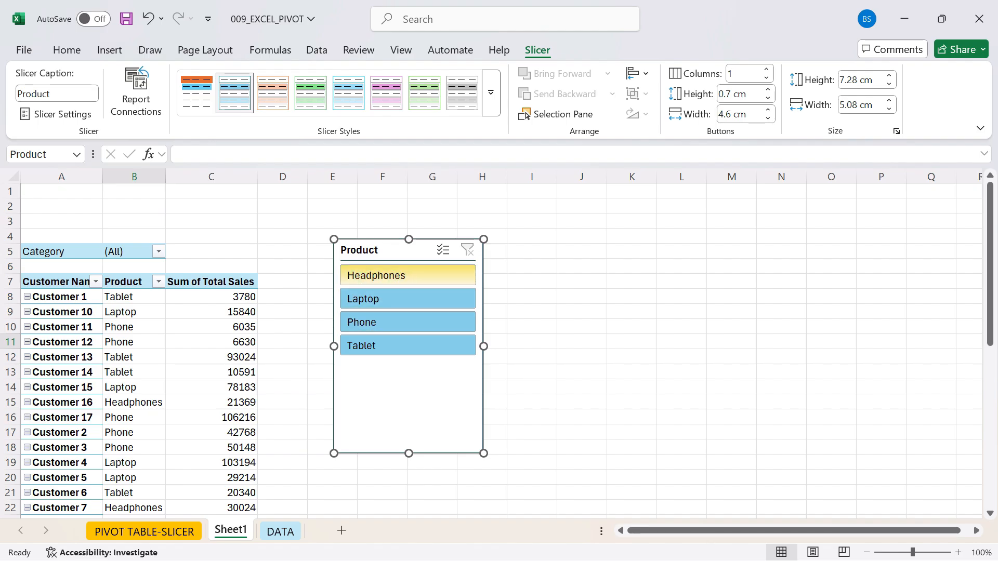
drag(400, 250, 495, 244)
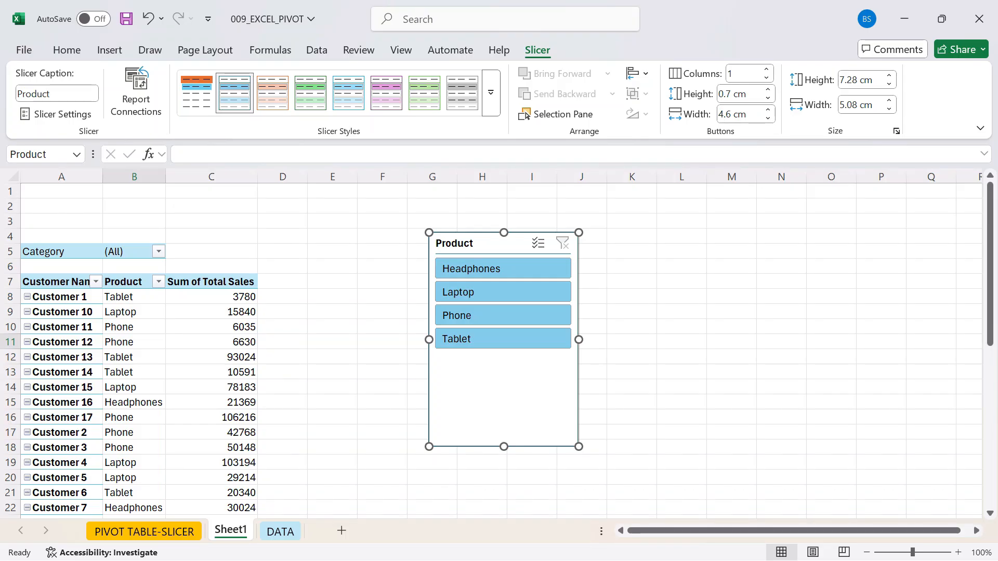
- Filter the PivotTable's Category field to Electronics only, with multiple-item selection enabled and Accessories excluded
click(158, 252)
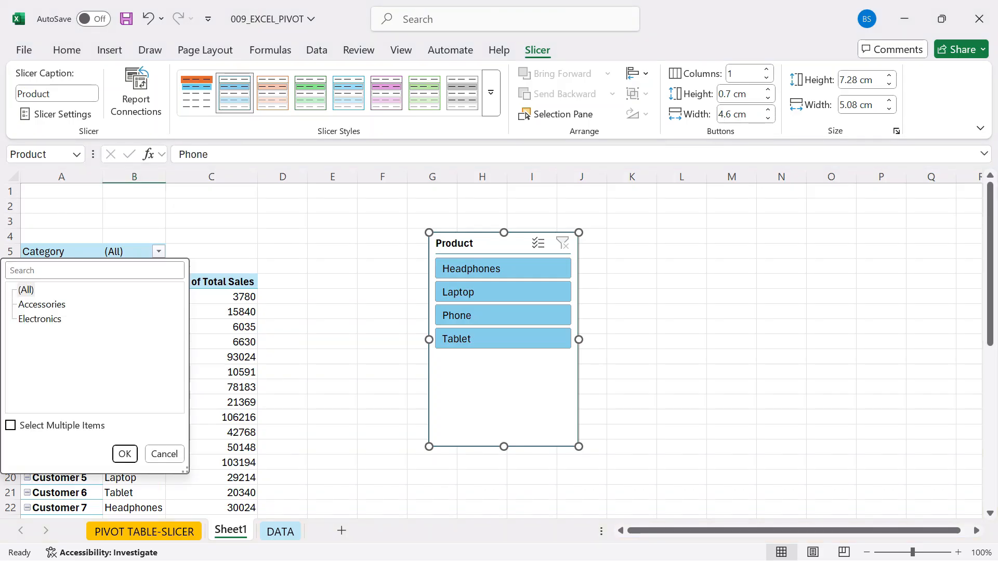
click(11, 425)
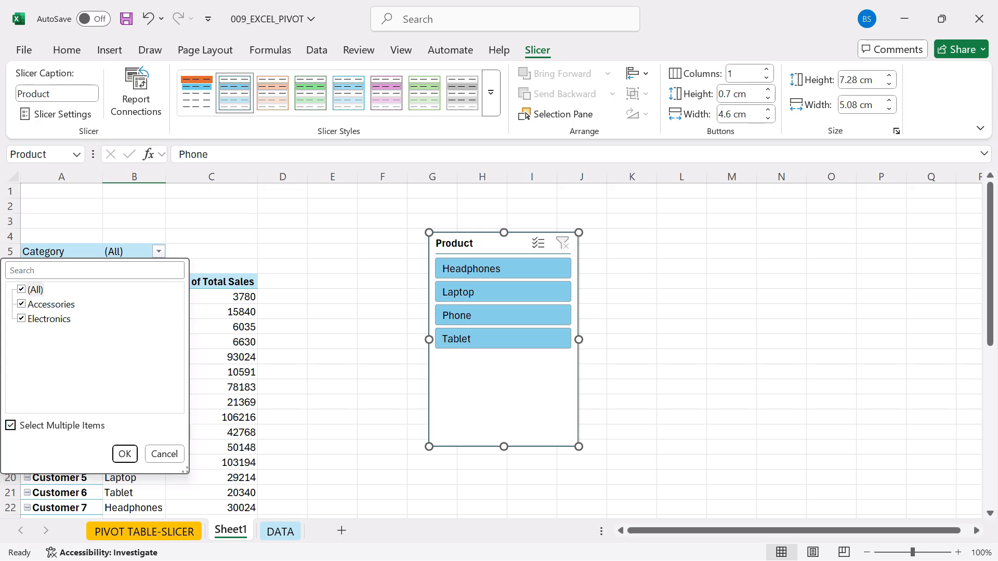
click(21, 304)
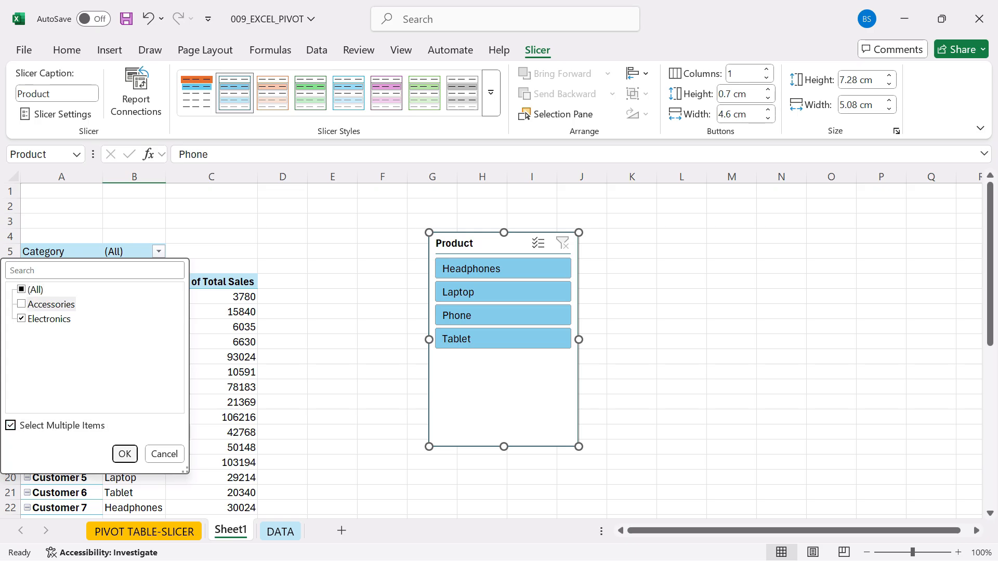
click(124, 454)
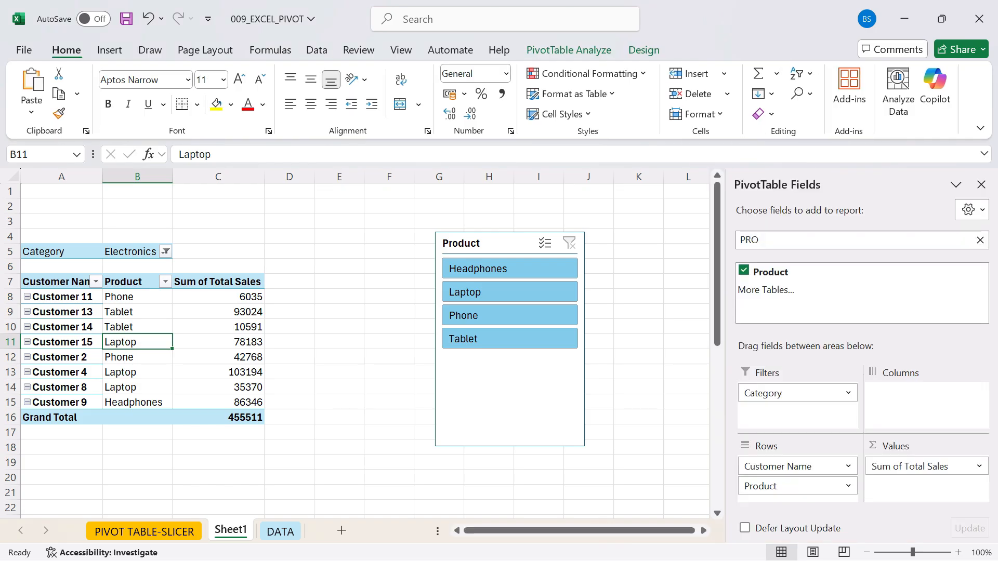
- Reset the PivotTable's Category filter to include all categories
click(165, 252)
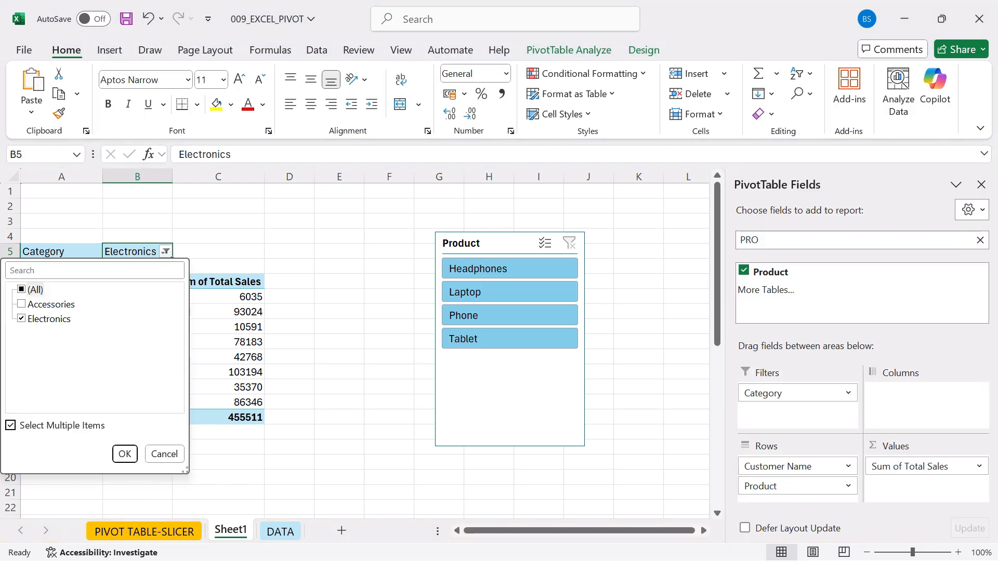
click(22, 289)
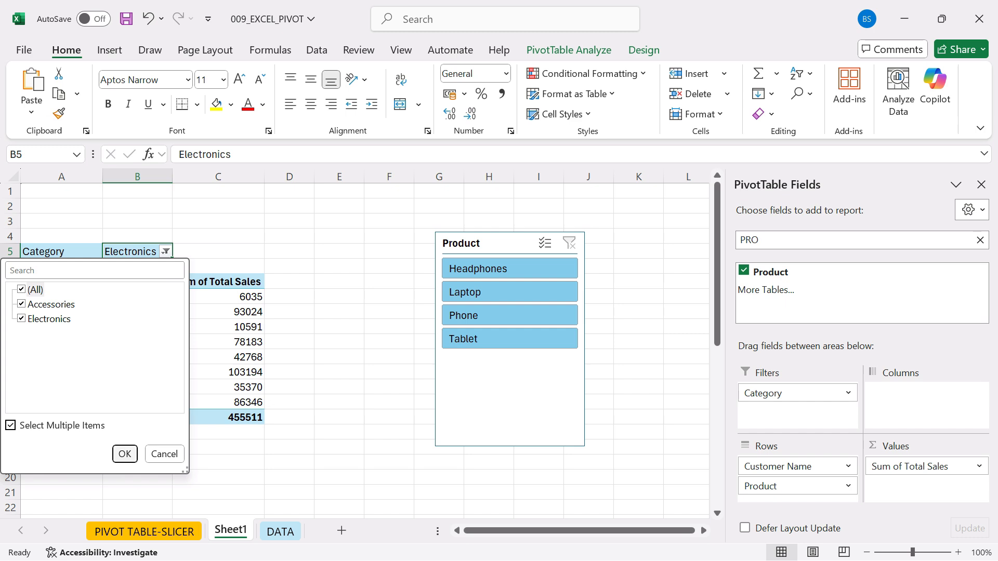
click(125, 453)
- Shorten the Product slicer to about 4.22 cm so it just fits its four buttons, and move it over columns F to I
drag(483, 243, 466, 237)
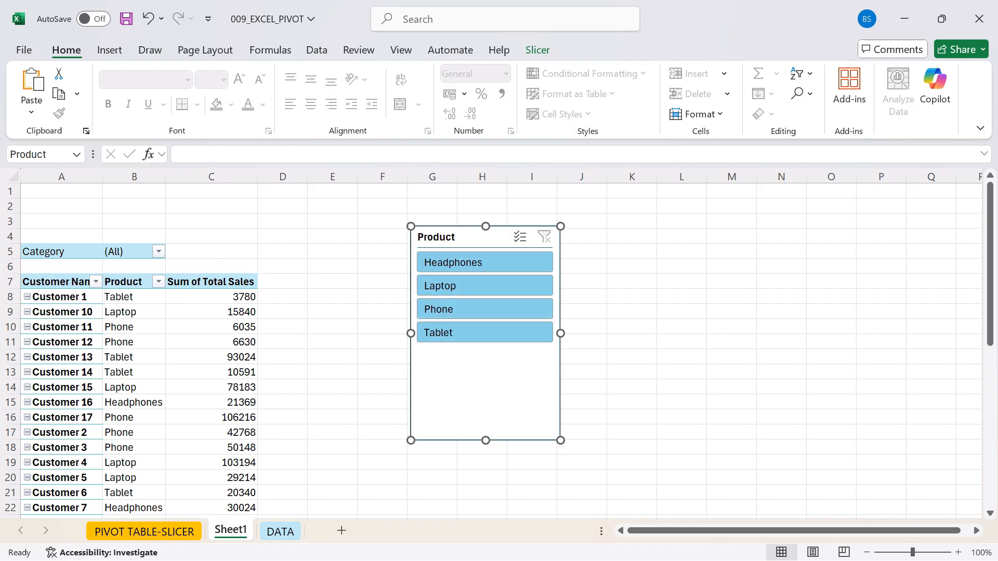
drag(485, 440, 485, 350)
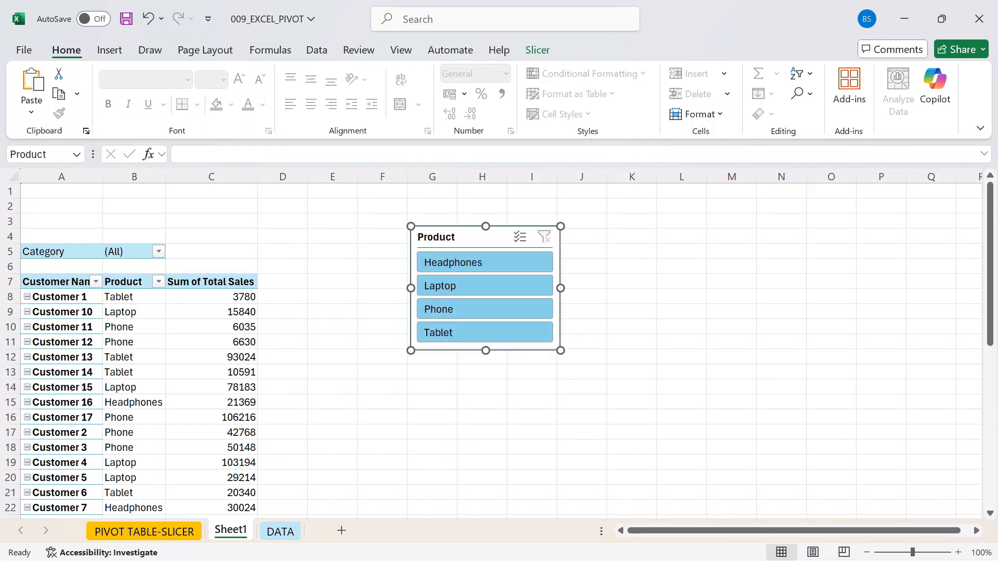
click(731, 311)
drag(478, 237, 452, 235)
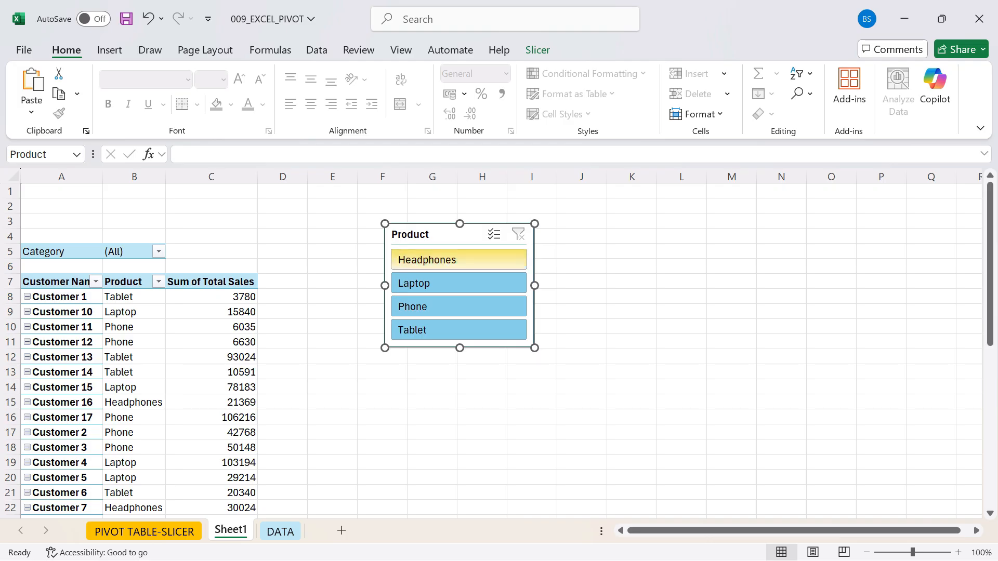
- Filter the PivotTable with the slicer by Headphones, Laptop, Phone and Tablet one at a time, and clear the slicer filter
click(458, 260)
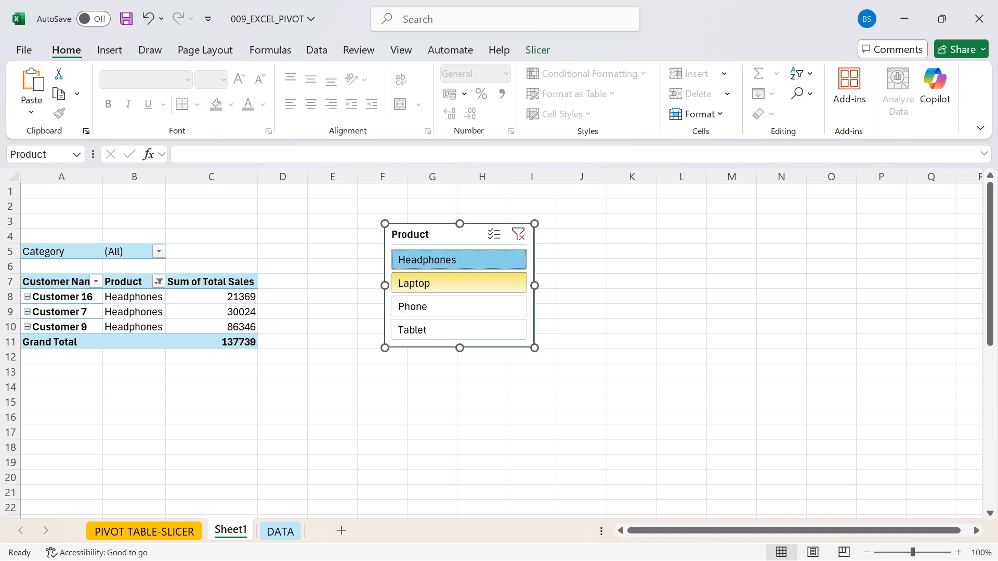
click(458, 282)
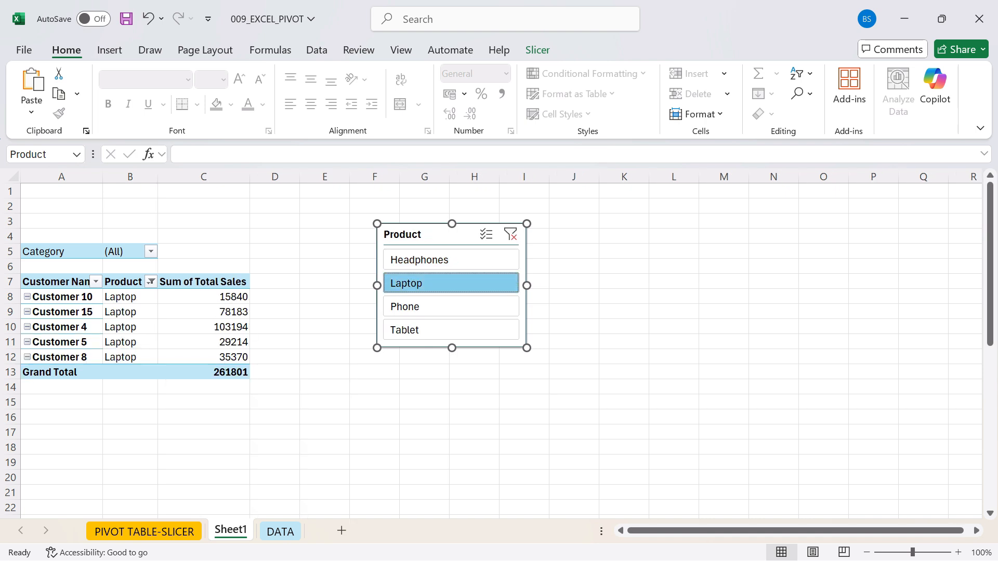
click(451, 307)
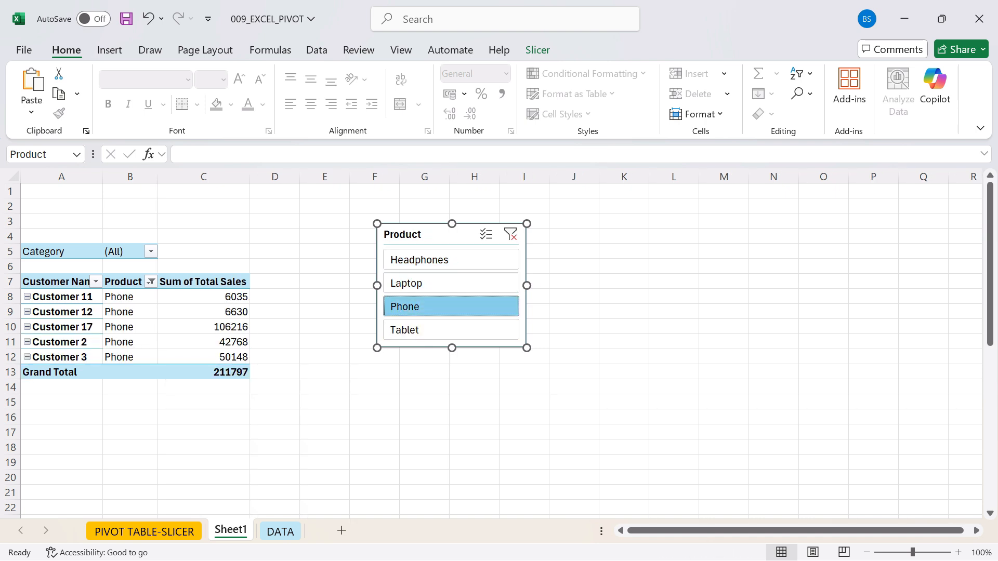
click(451, 330)
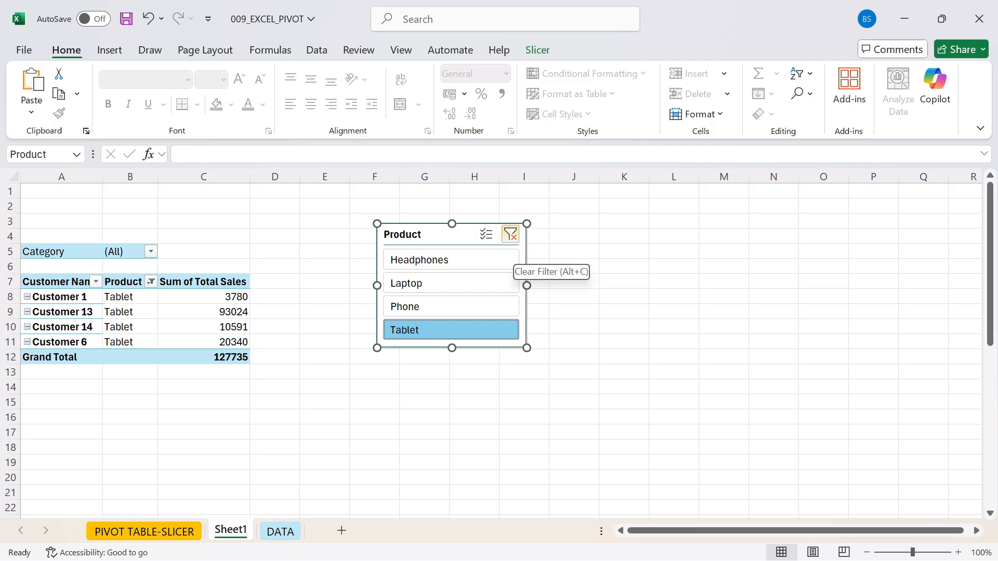
click(510, 234)
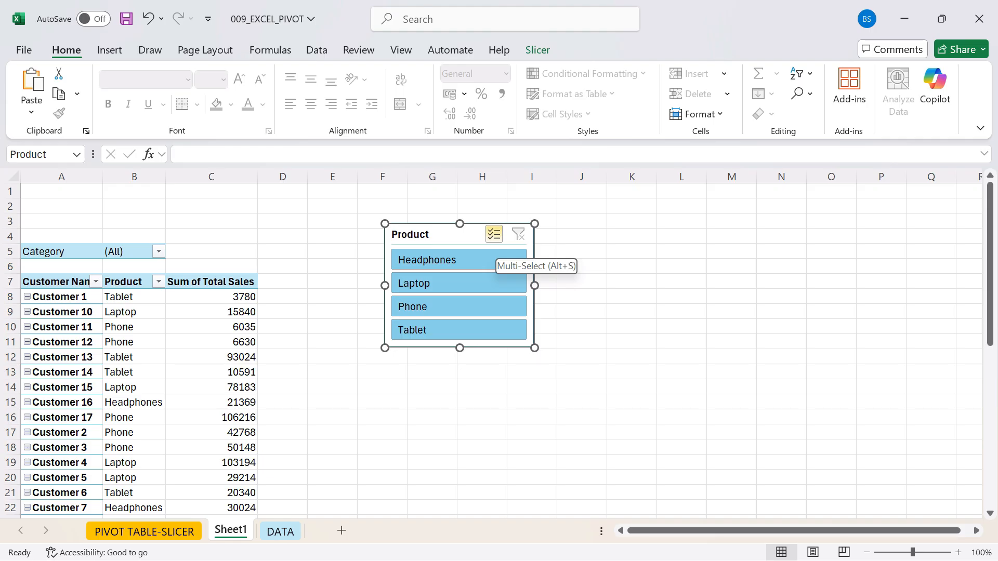
- Turn on the slicer's multi-select, exclude Headphones and Laptop, and include both products again
click(494, 234)
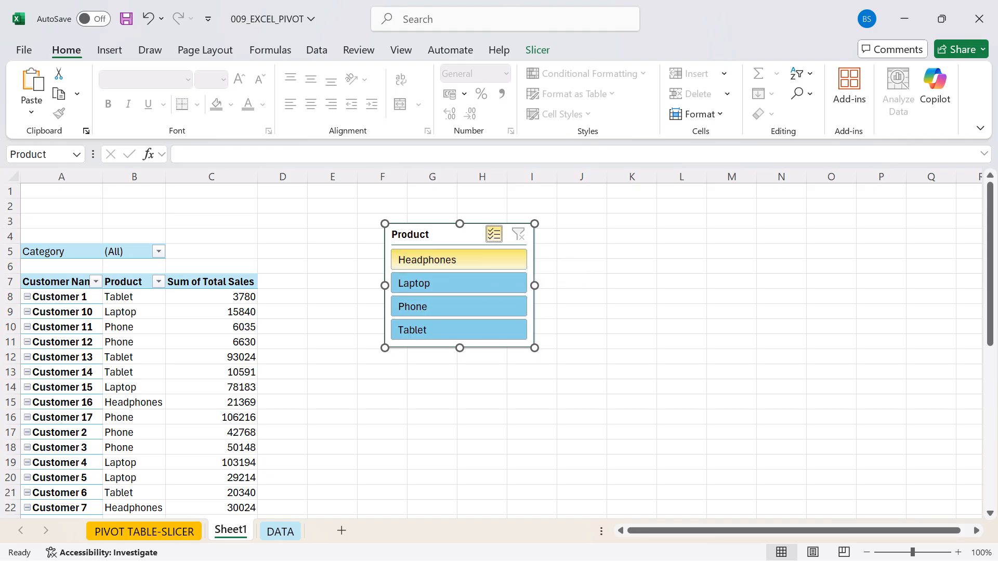
click(458, 260)
click(451, 283)
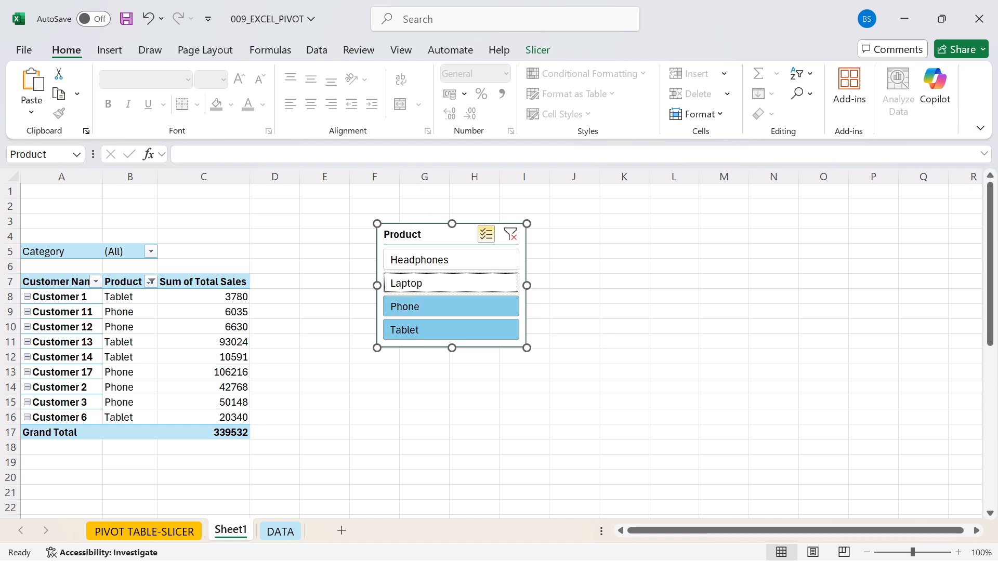
click(451, 284)
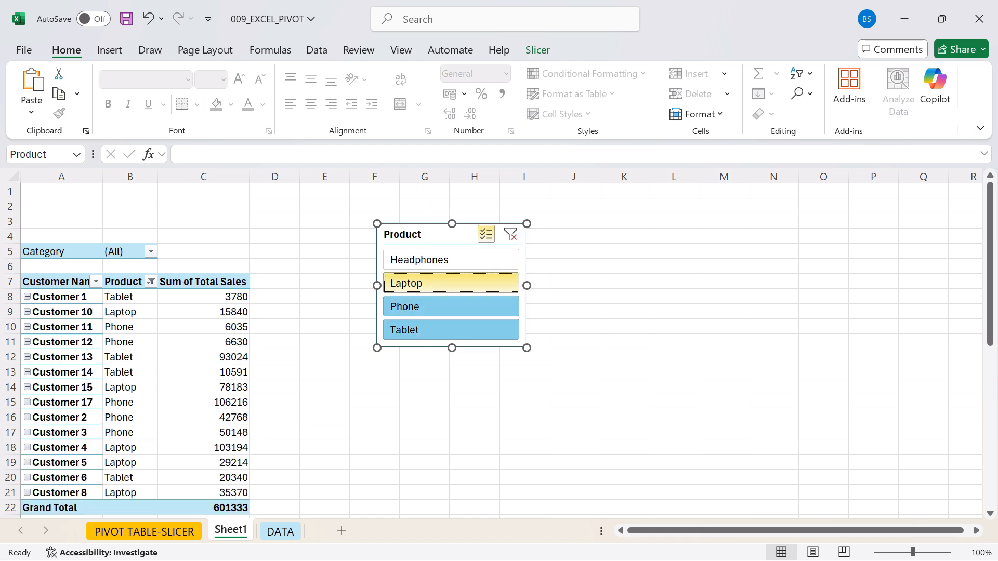
click(451, 260)
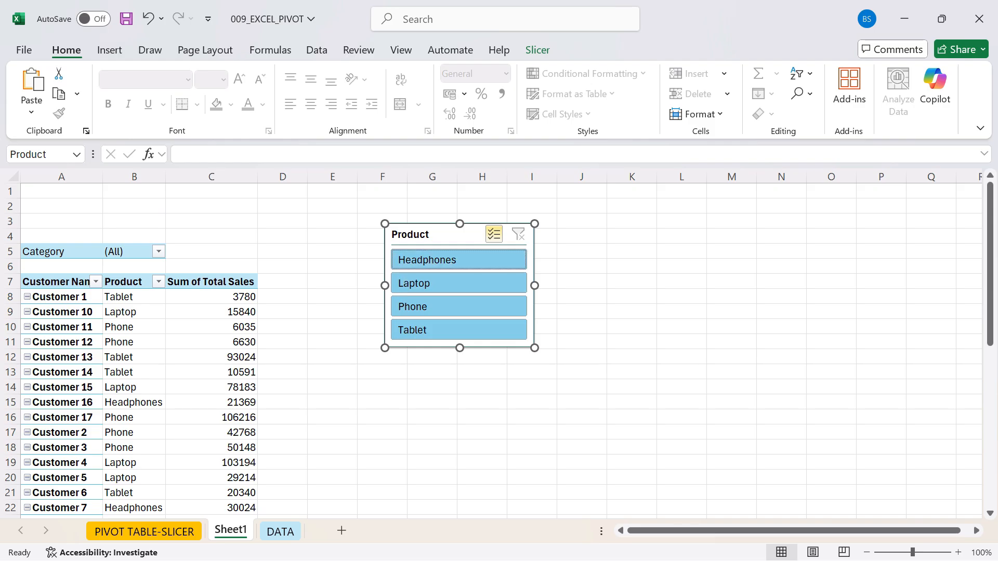
- Reduce the slicer selection to Phone and Tablet, select the filtered rows A8:C17, and clear the slicer filter
click(458, 260)
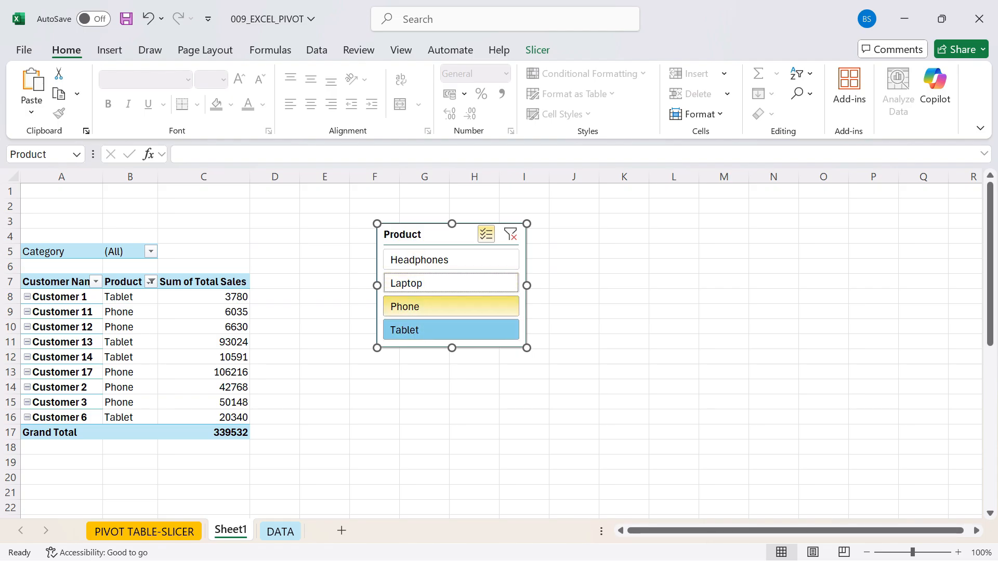
drag(63, 298, 209, 432)
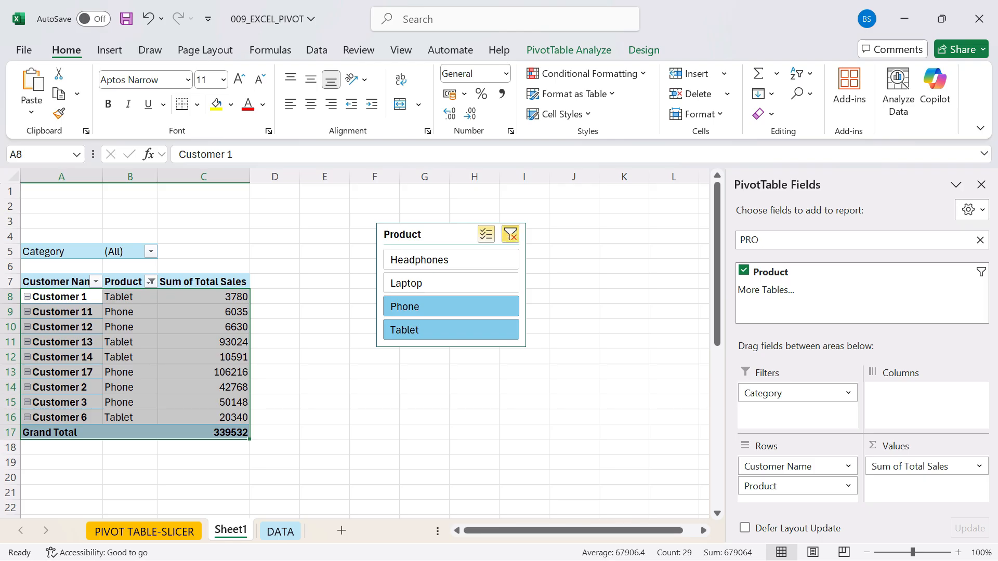
click(510, 235)
click(284, 327)
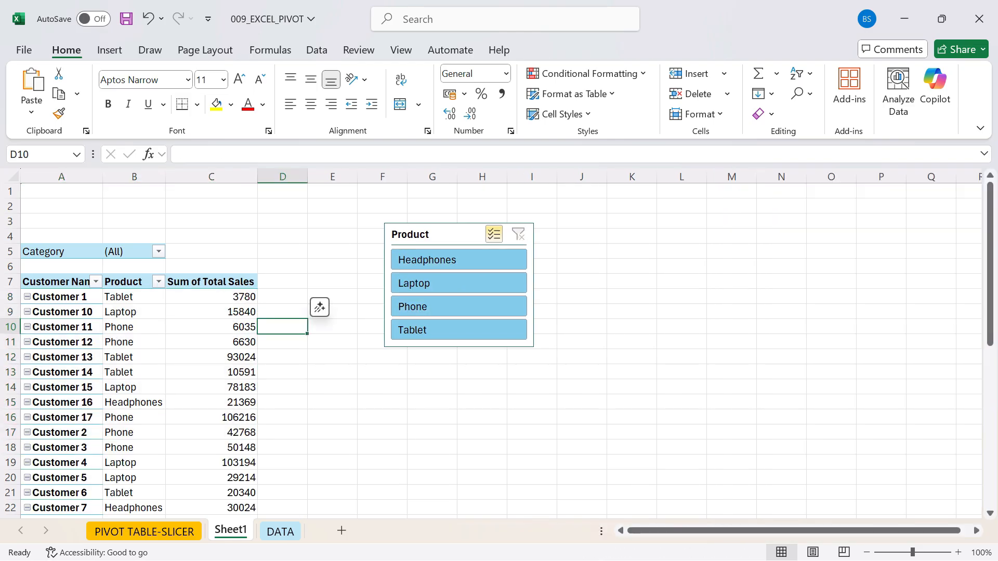
- Arrange the Product slicer's buttons in 2 columns
click(136, 327)
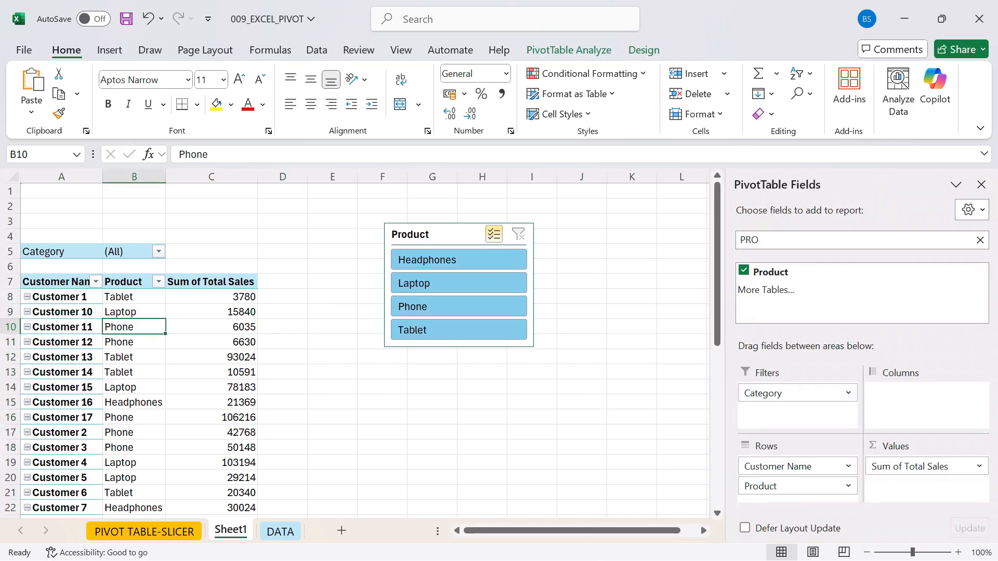
click(448, 234)
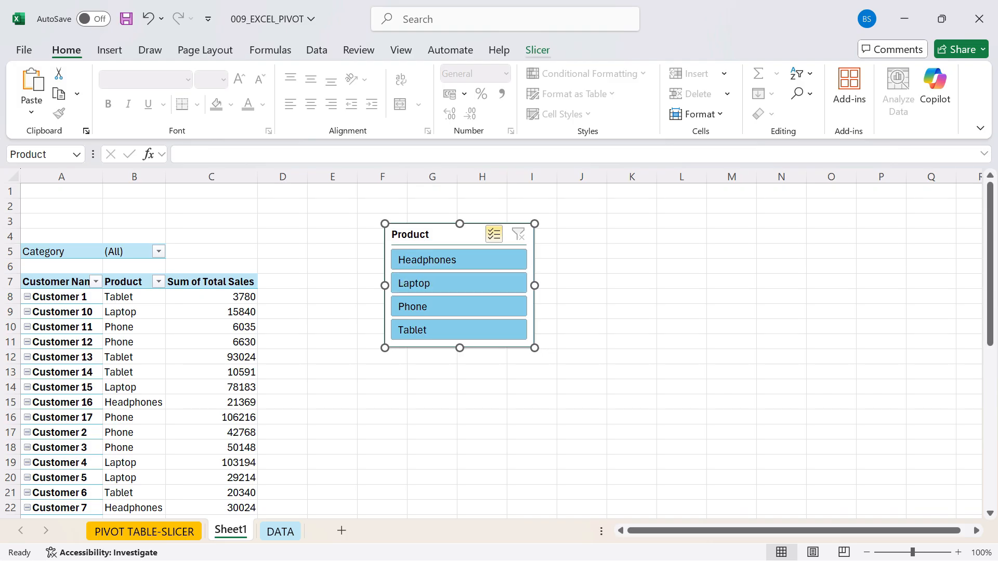
click(538, 50)
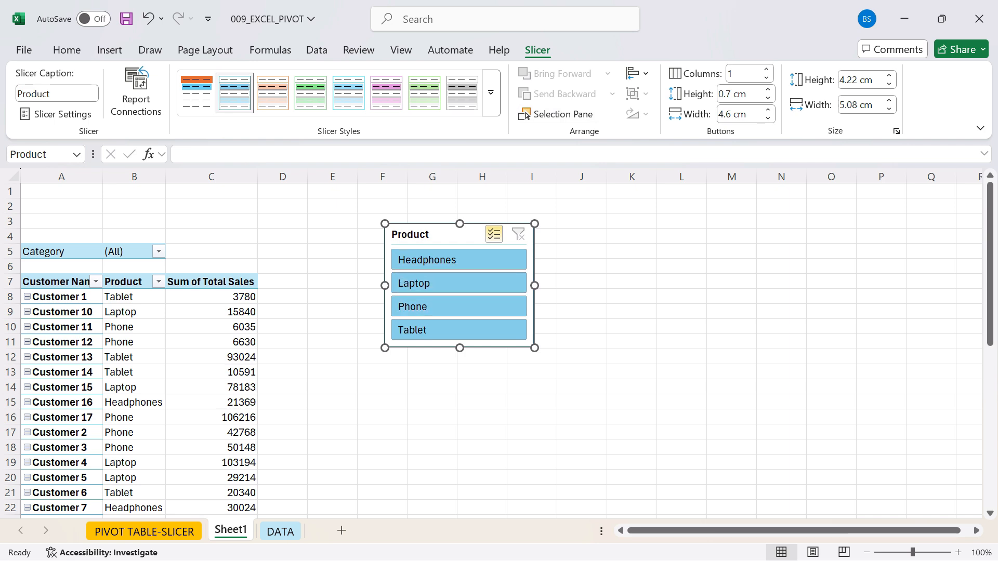
click(761, 73)
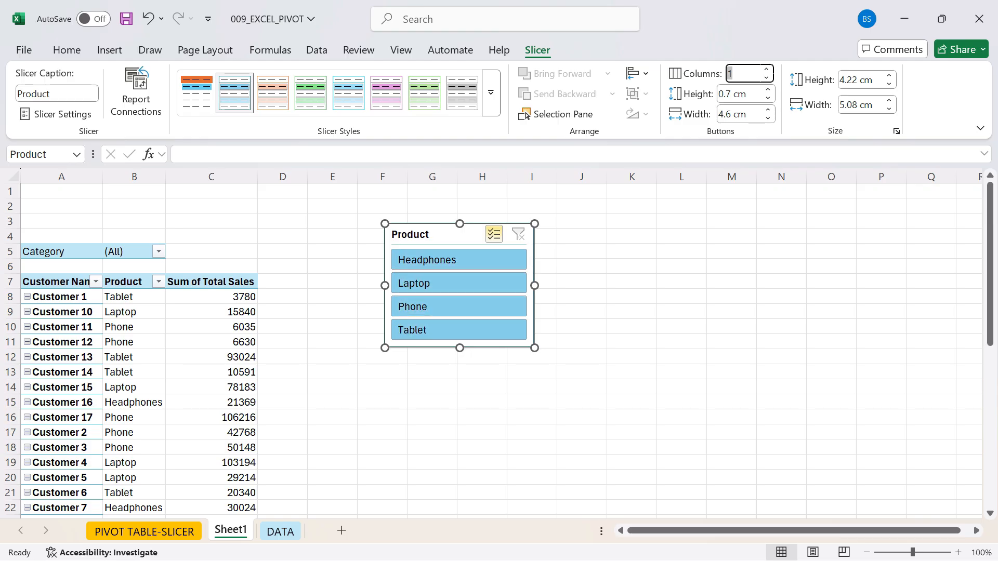
text(2)
key(Return)
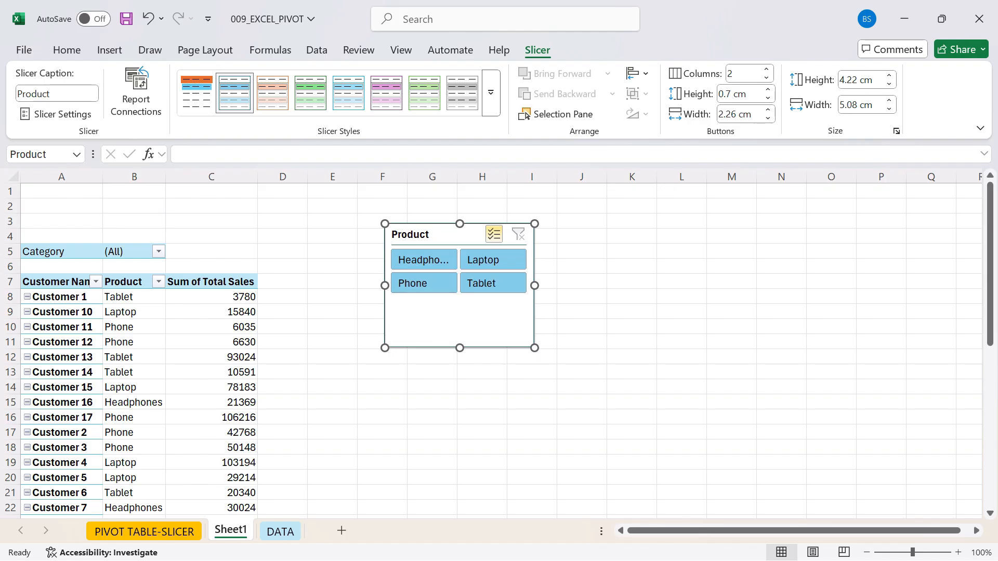
- Widen and shorten the Product slicer to fit its two rows of buttons, and place it above the PivotTable over columns A to C
drag(534, 347, 582, 322)
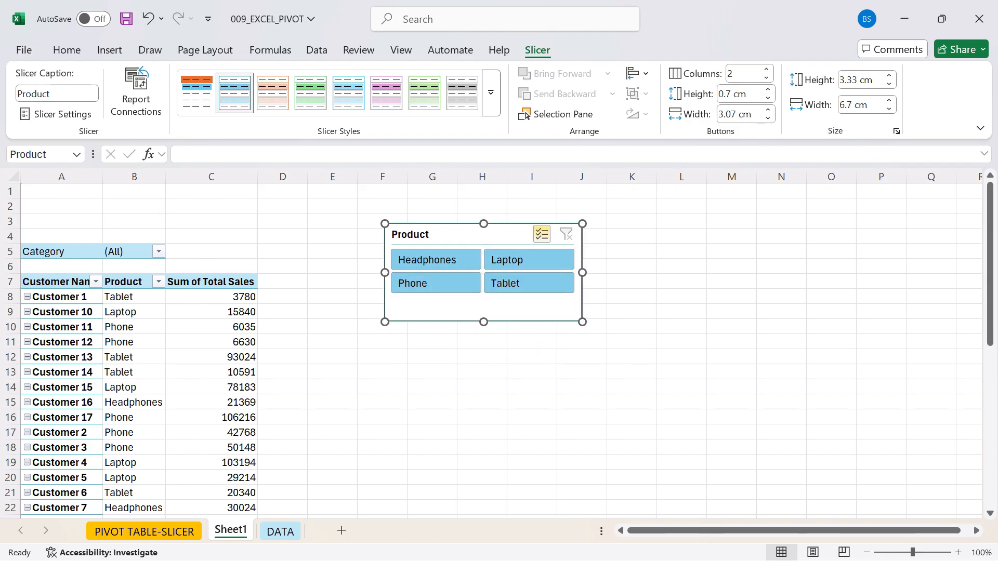
drag(582, 273, 616, 273)
drag(500, 322, 500, 304)
click(531, 357)
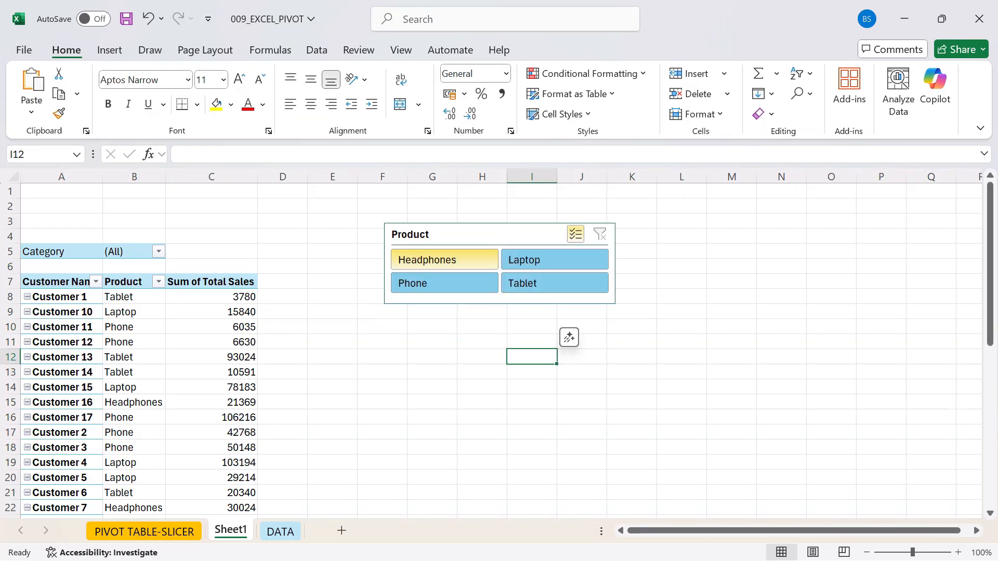
drag(467, 234, 104, 193)
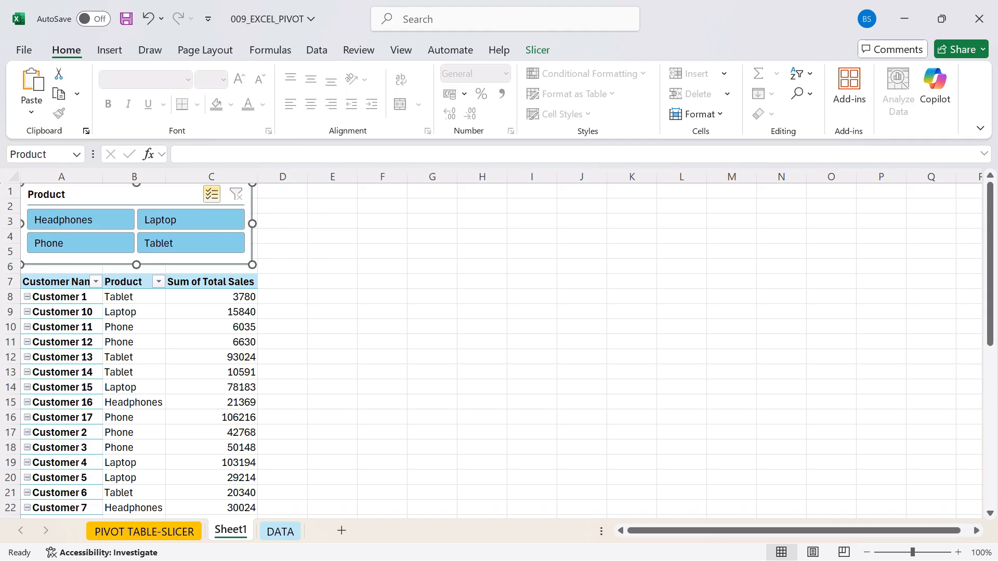
click(432, 281)
- Toggle Headphones and Laptop off and back on in the slicer, and turn off its multi-select mode
click(84, 220)
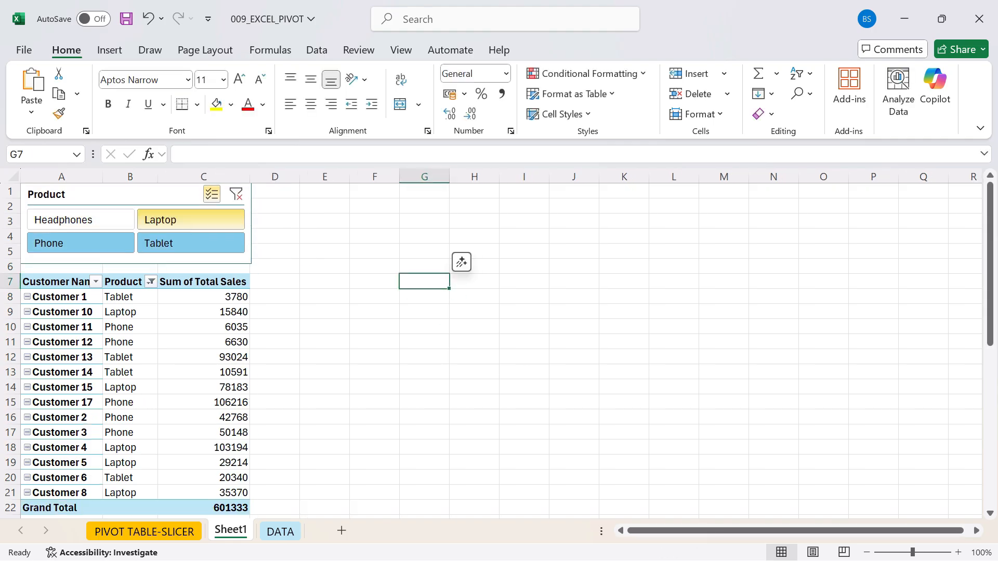
click(191, 220)
click(80, 220)
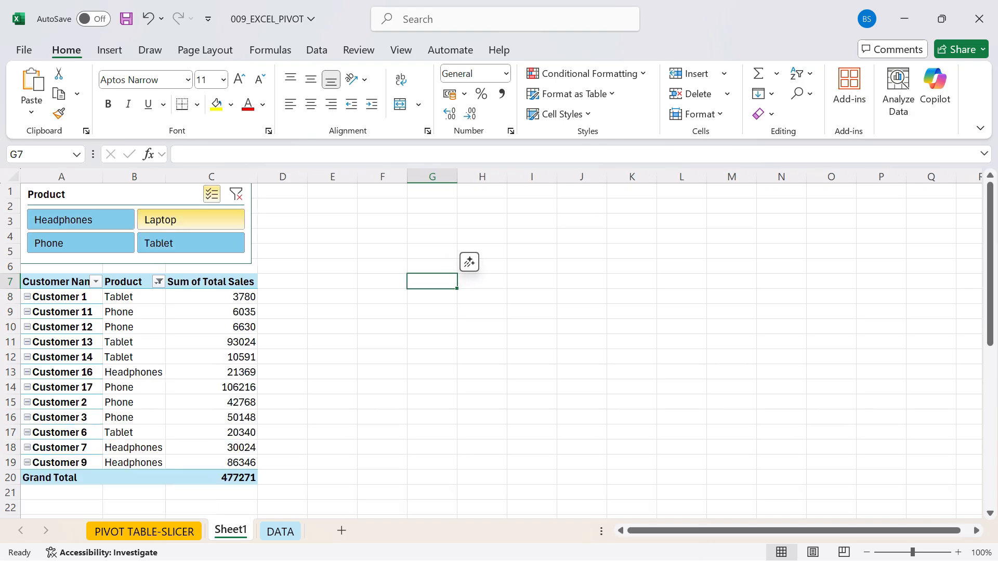
click(190, 219)
click(211, 194)
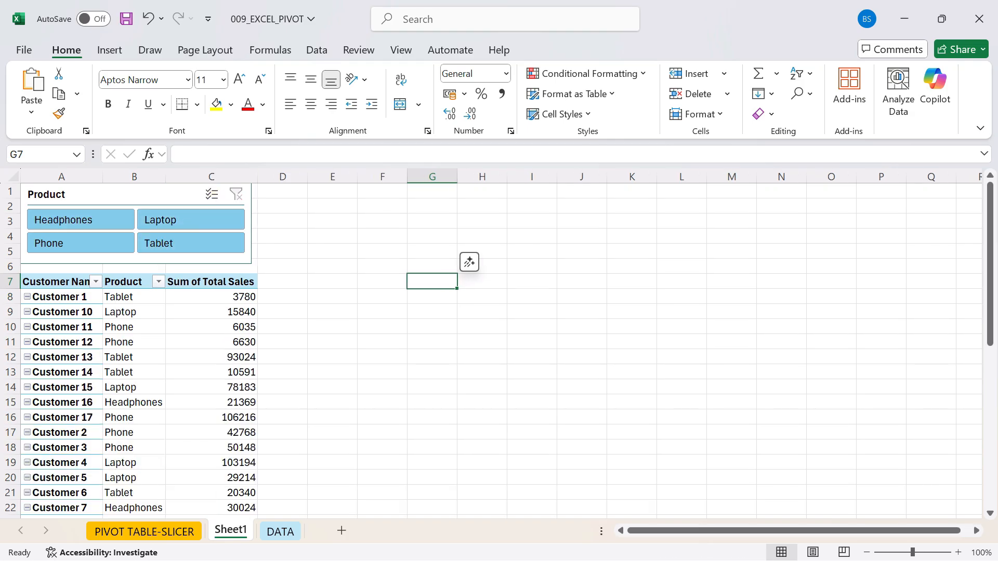
- Filter the PivotTable with the slicer by Headphones, Laptop and Phone one at a time, ending with only Tablet selected
click(81, 220)
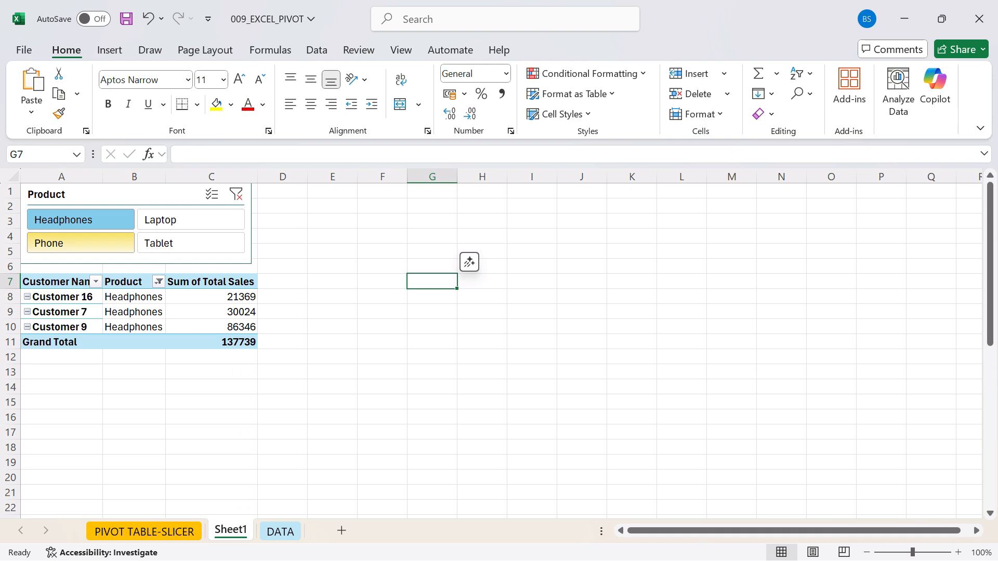
click(190, 220)
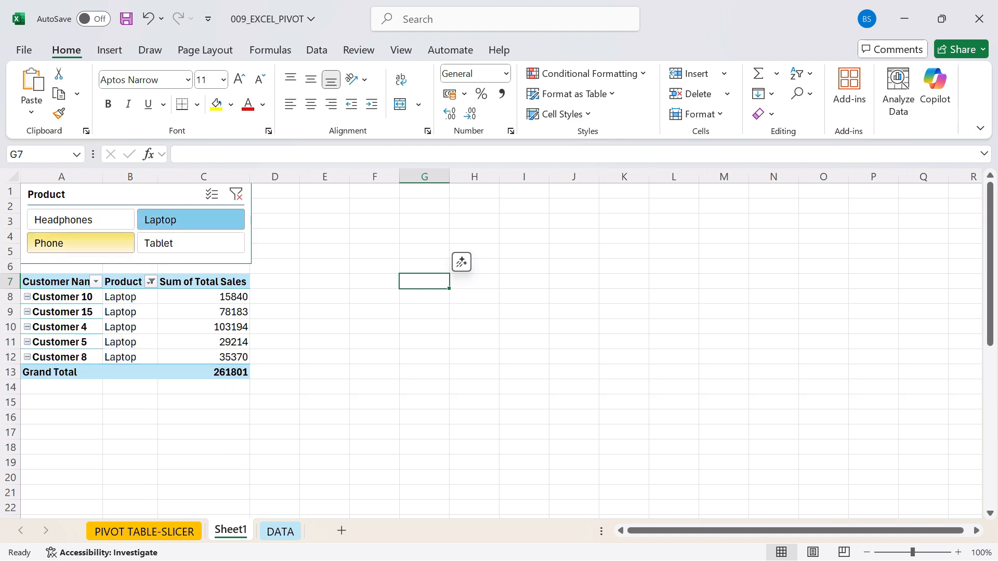
click(81, 242)
click(190, 243)
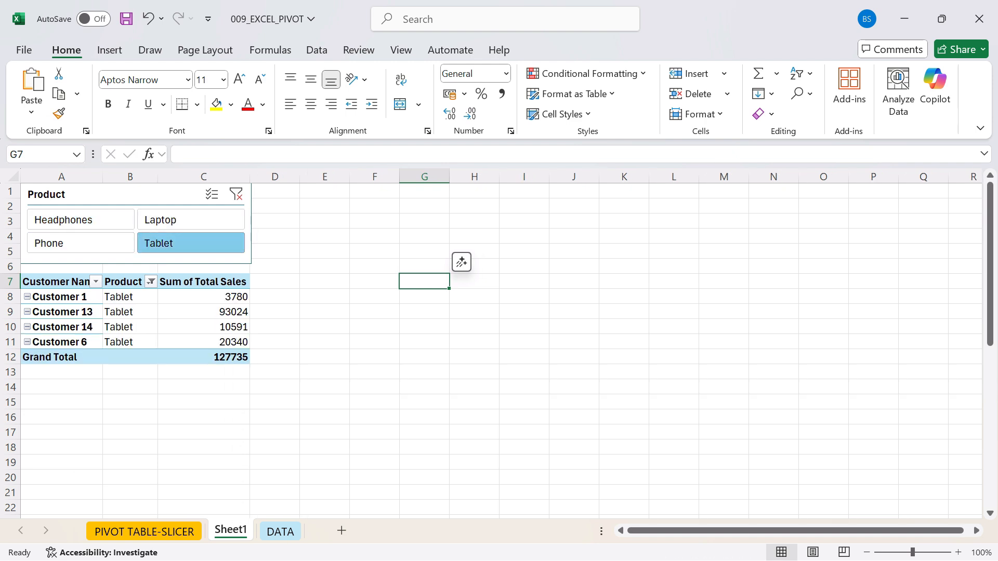
- Filter the PivotTable with the slicer by Headphones and after that by Laptop only
click(81, 220)
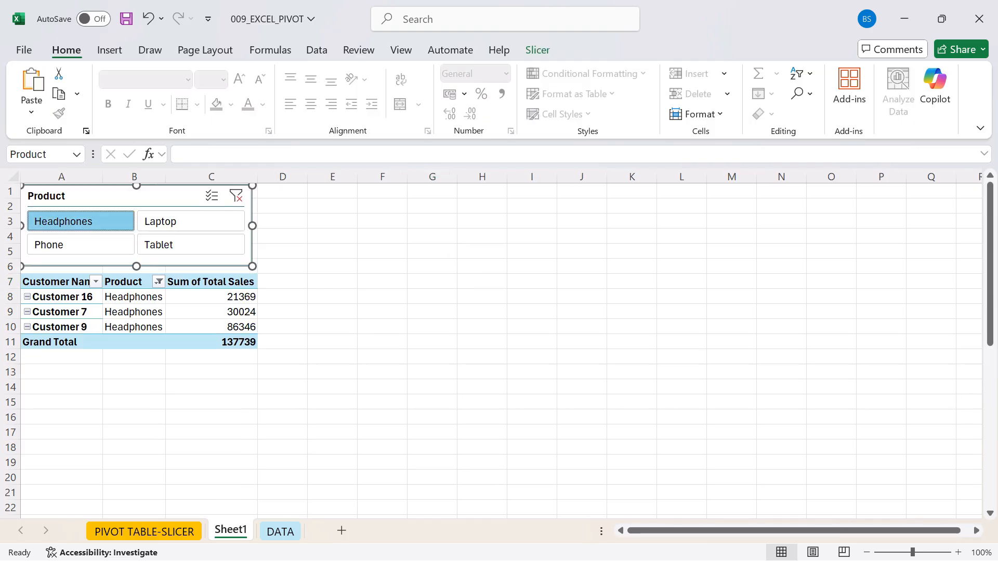
click(191, 220)
click(374, 311)
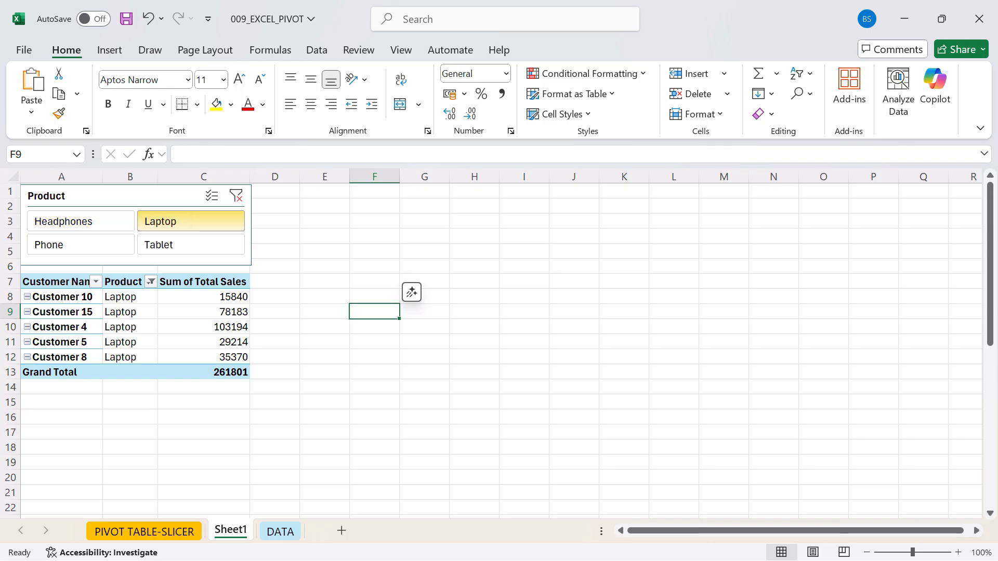
- Try the custom orange-header style on the Product slicer, and settle on the light green slicer style
click(136, 195)
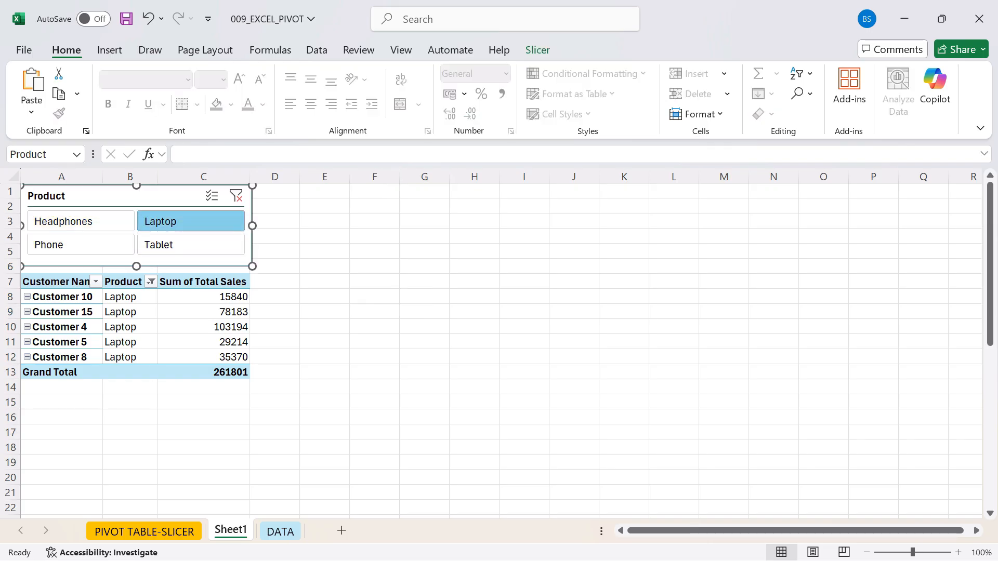
click(538, 50)
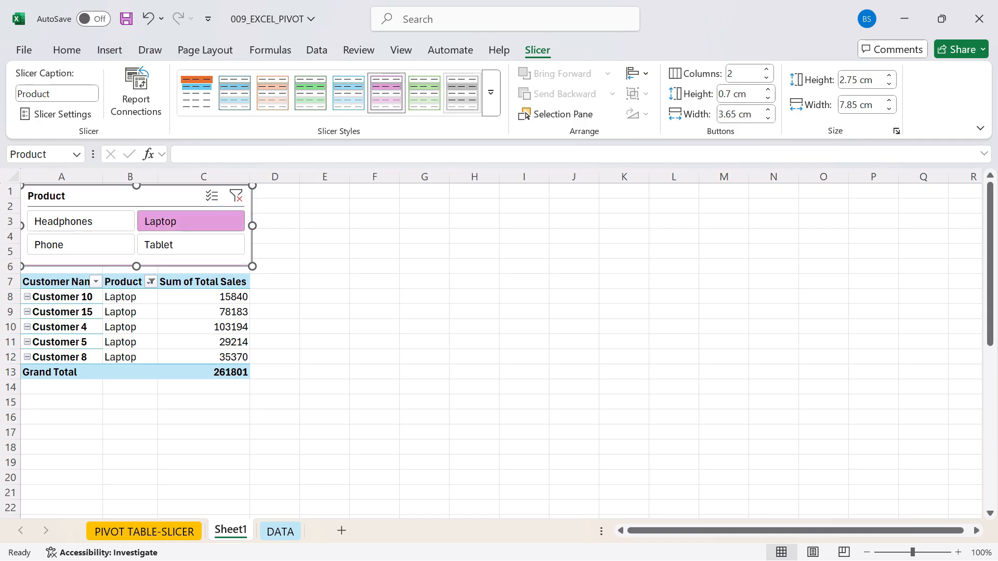
click(490, 92)
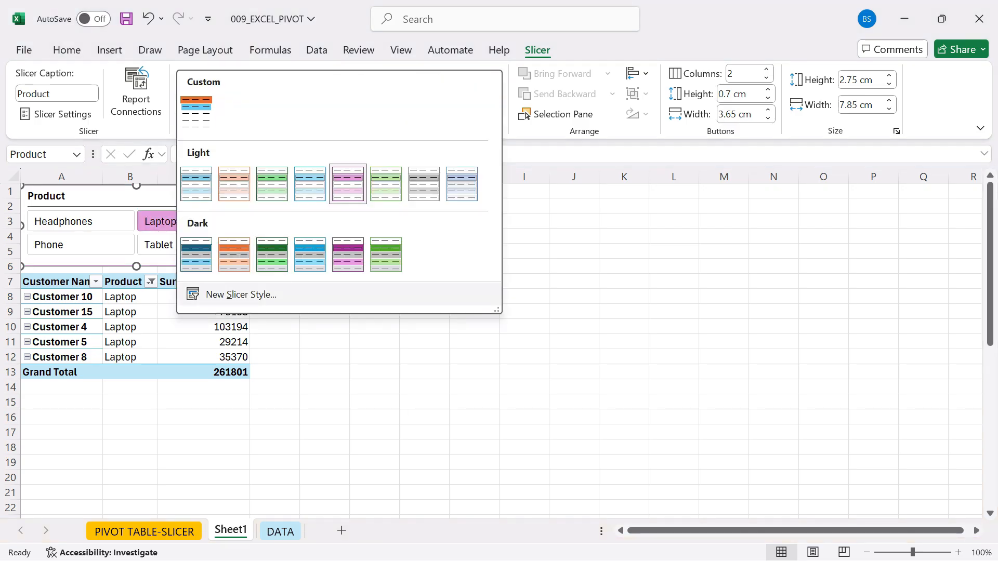
click(196, 112)
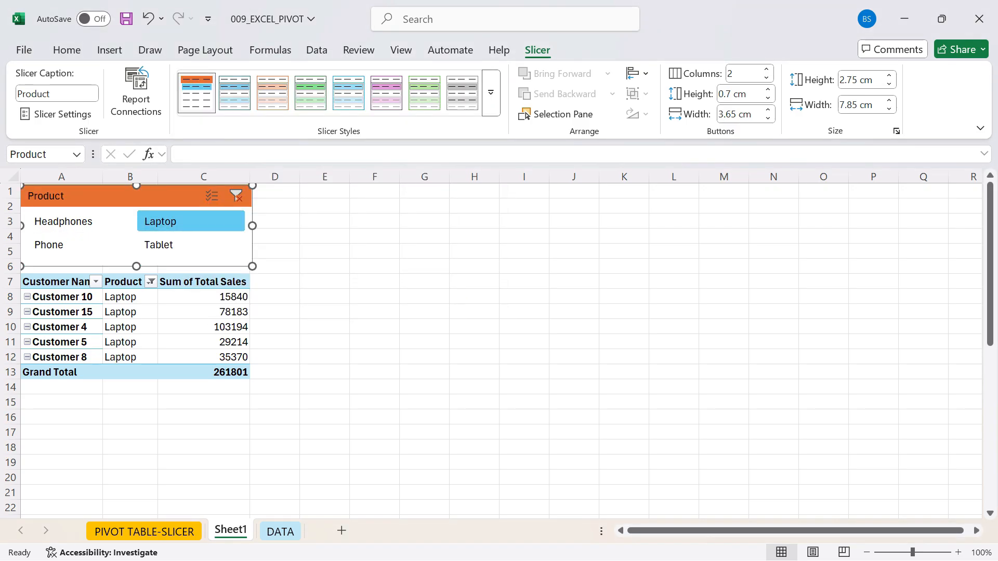
click(424, 92)
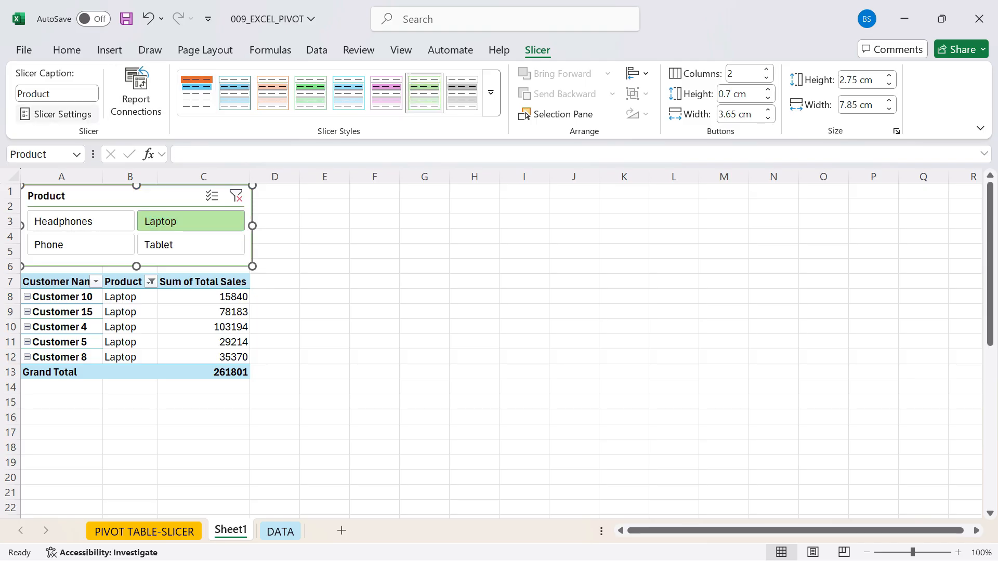
- Hide the Product slicer's header in its slicer settings
click(57, 114)
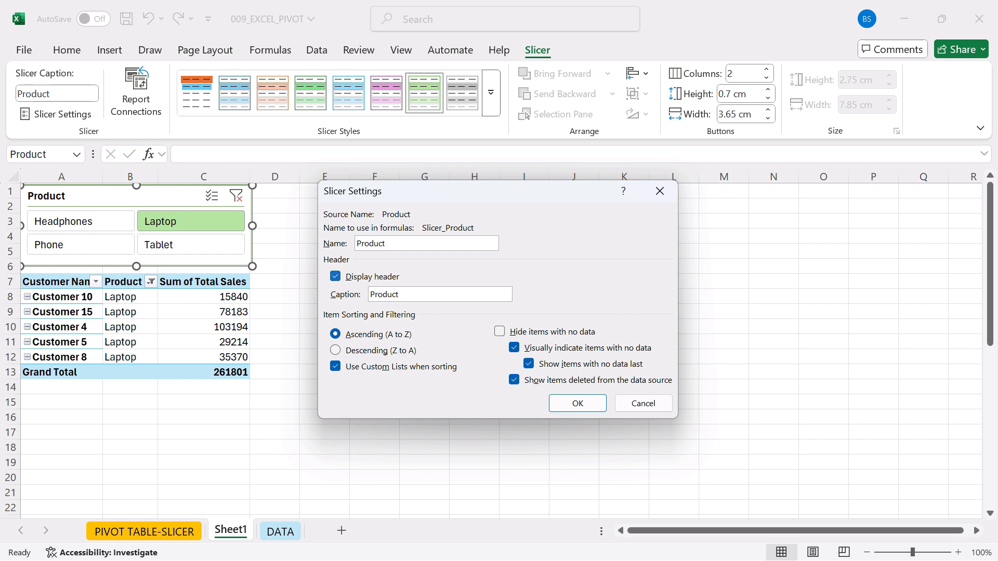
key(alt+d)
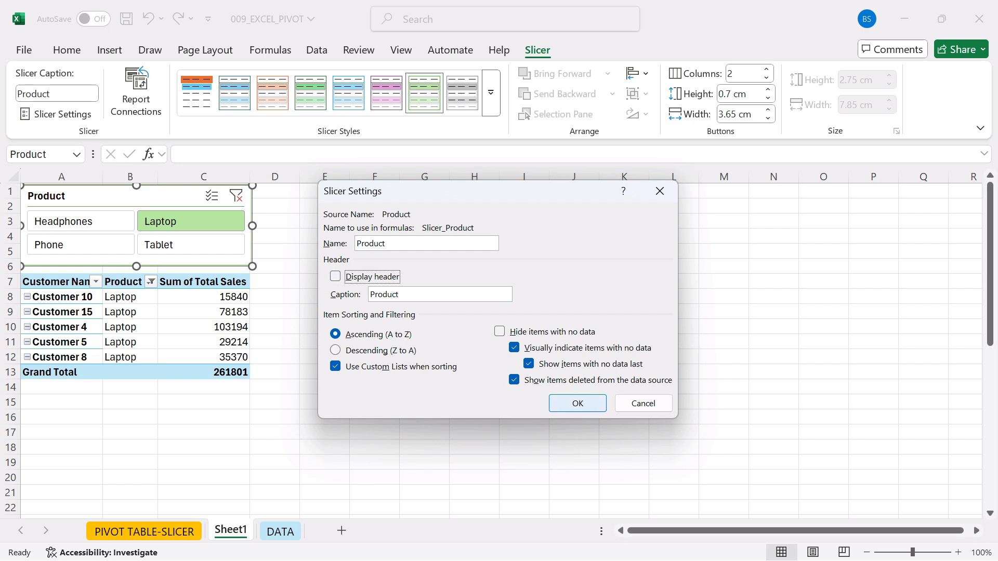
key(Return)
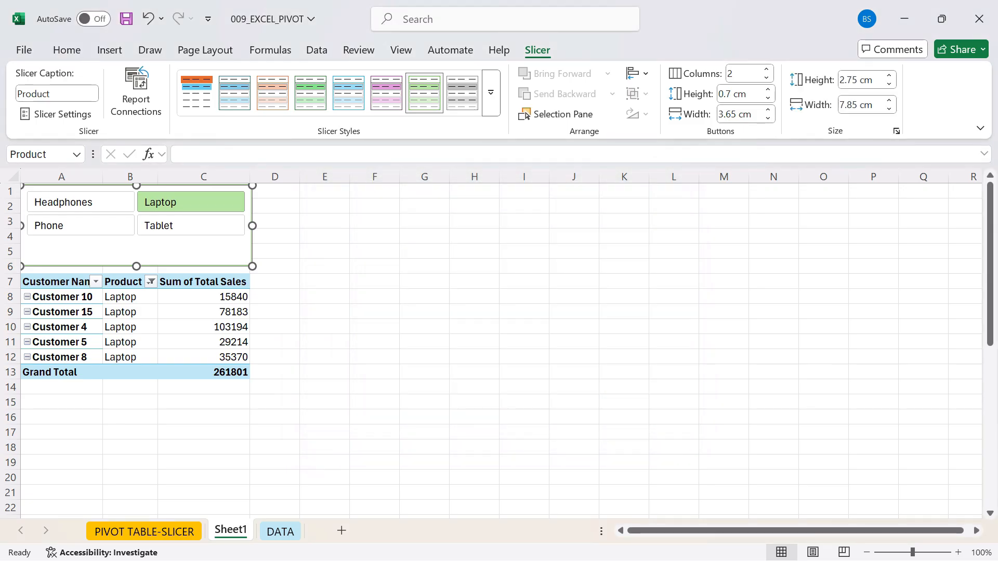
- Shorten the Product slicer to a height of about 1.99 cm so it ends above the Category filter in row 5
click(424, 281)
click(137, 252)
drag(136, 266, 136, 244)
click(324, 252)
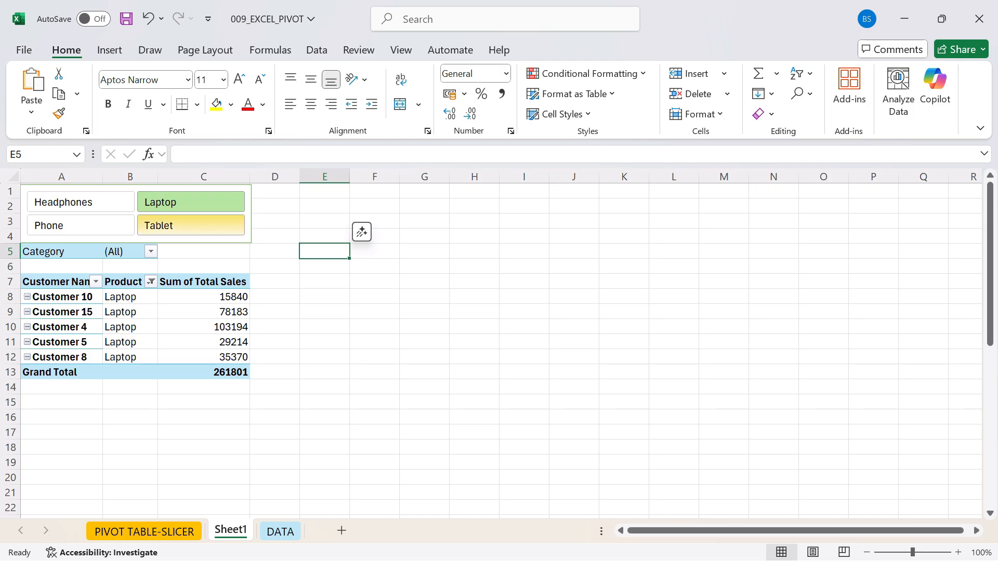
- Check which PivotTables the Product slicer is connected to in its report connections
click(208, 240)
click(537, 49)
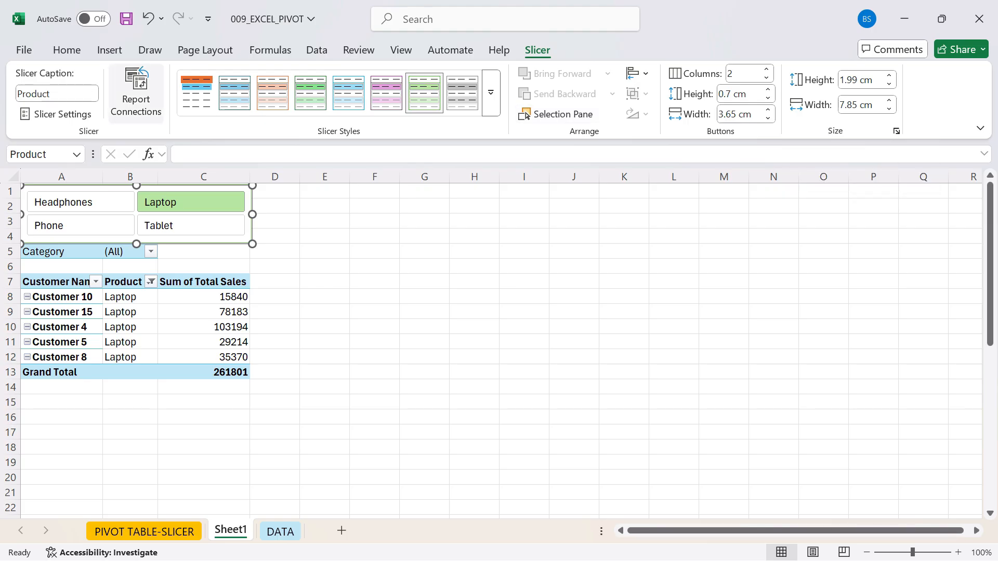
click(135, 94)
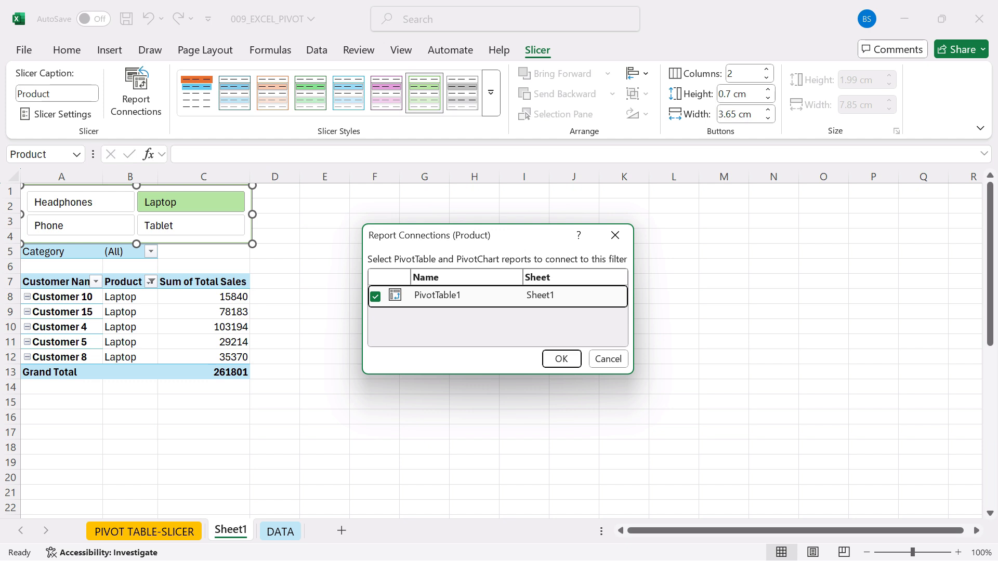
click(561, 359)
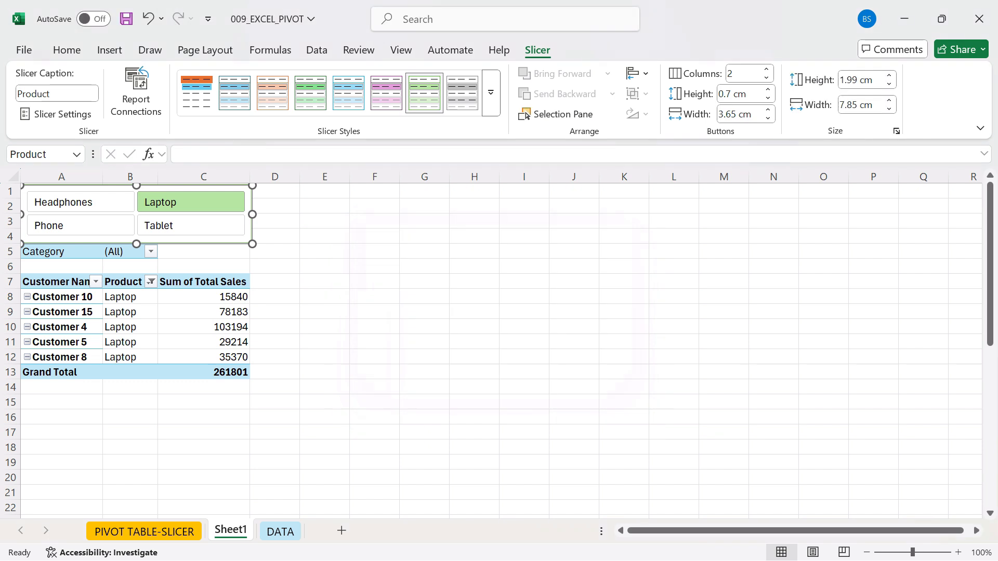
drag(61, 252, 61, 297)
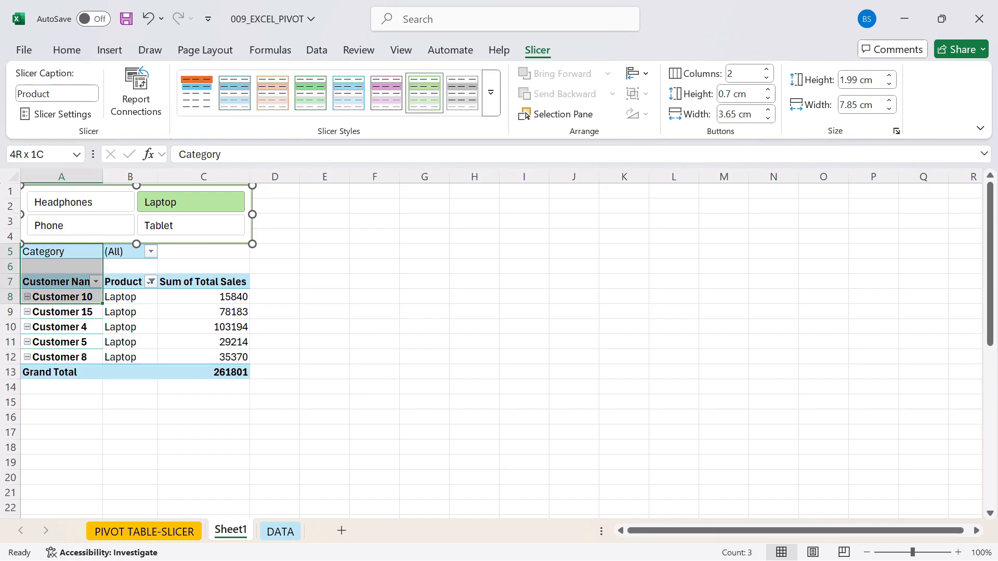
- Look through the DATA sheet down to its last row and select the whole data range A1:J300
click(280, 531)
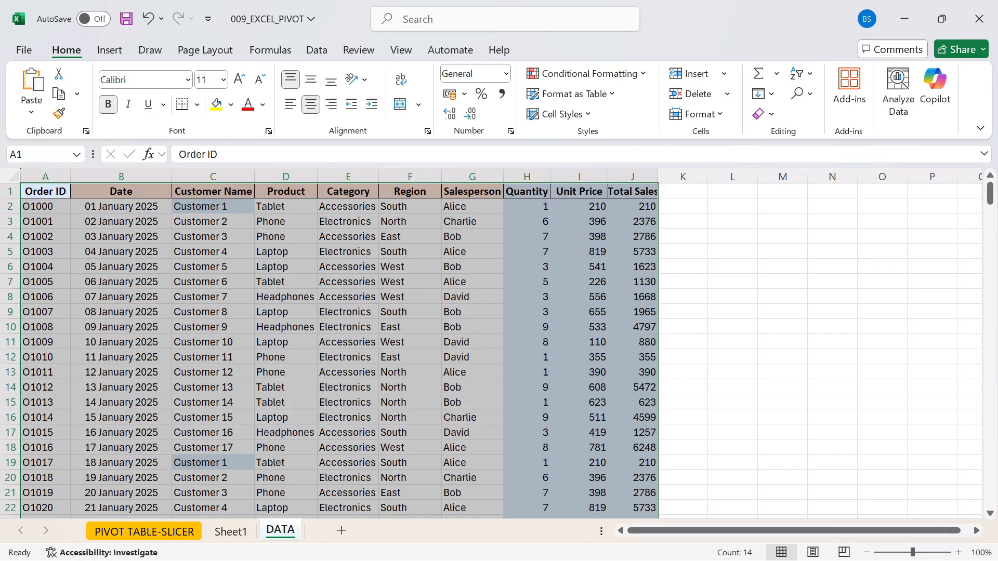
key(ctrl+a)
click(213, 282)
click(45, 191)
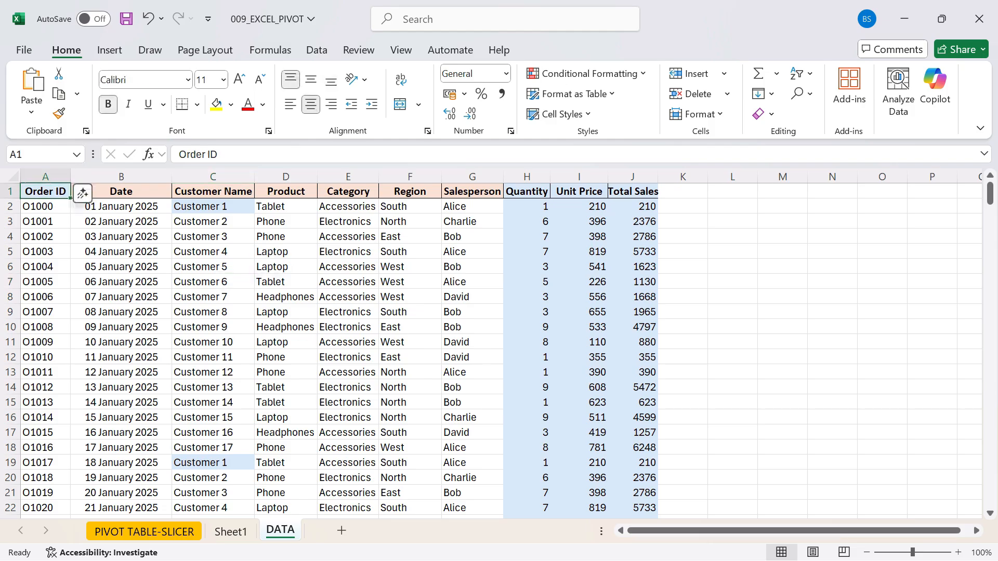
scroll(498, 348, down, 18)
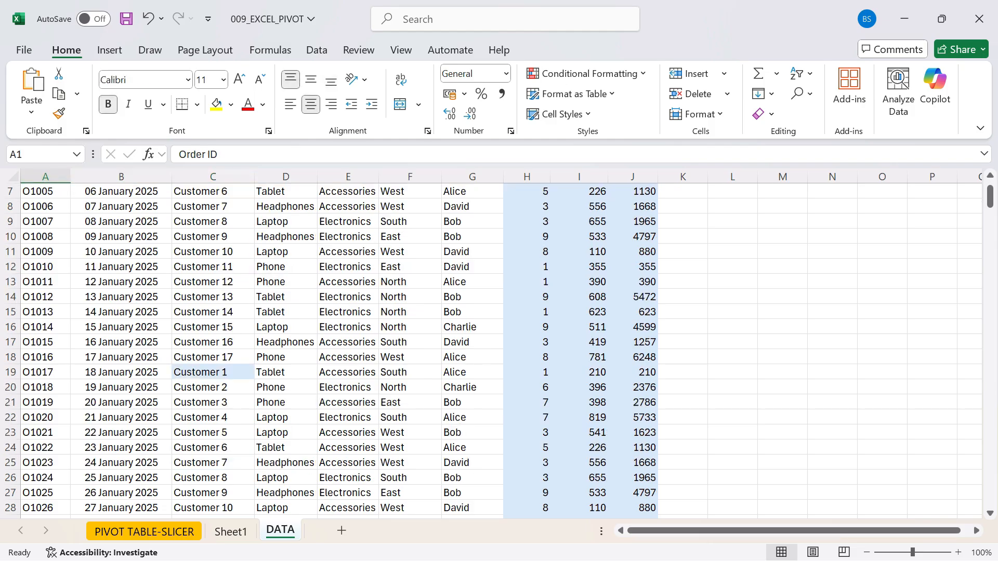
drag(990, 252, 990, 495)
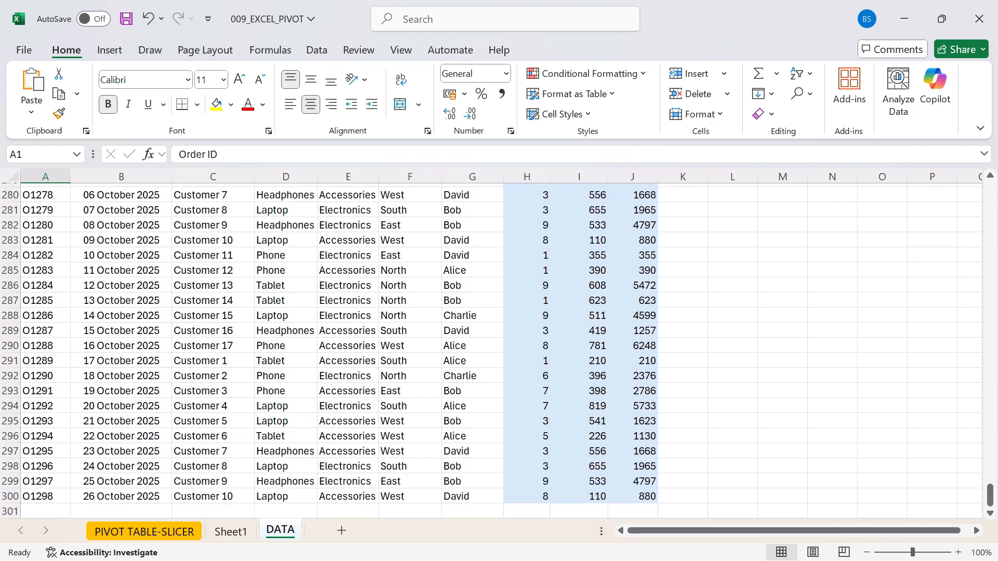
key(ctrl+a)
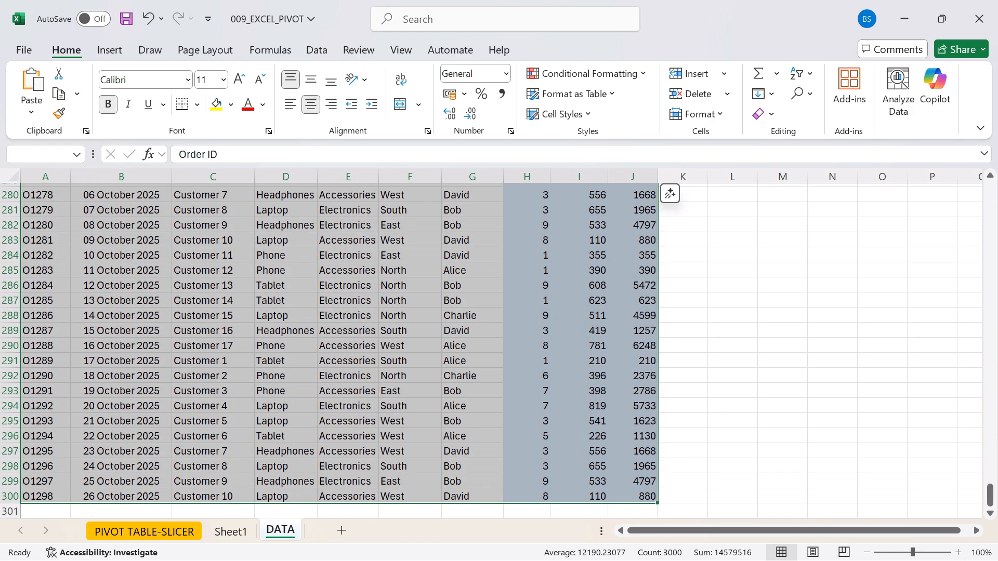
- Insert a second PivotTable from DATA!$A$1:$J$300 on the existing worksheet at Sheet1!$E$5
click(109, 50)
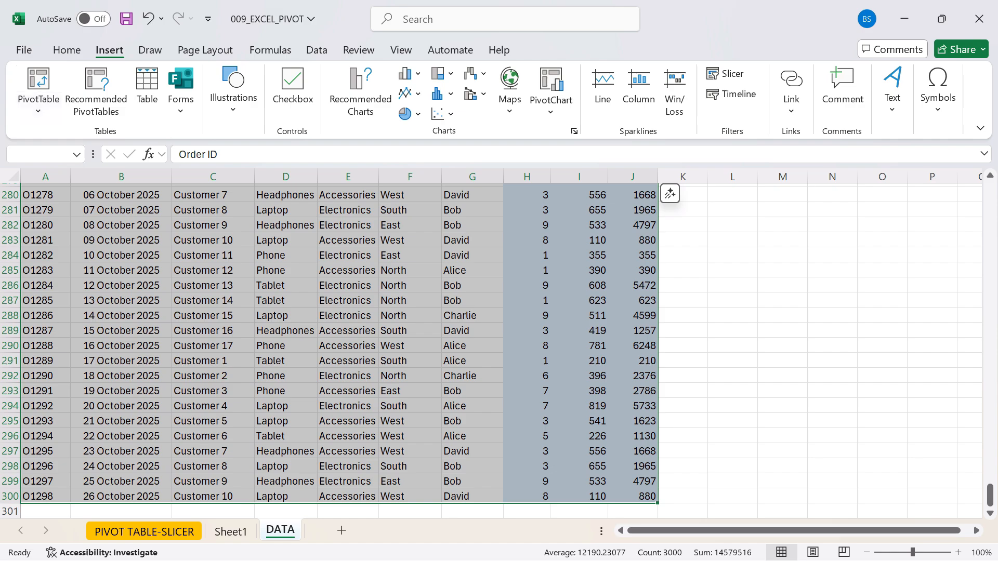
click(38, 93)
click(78, 136)
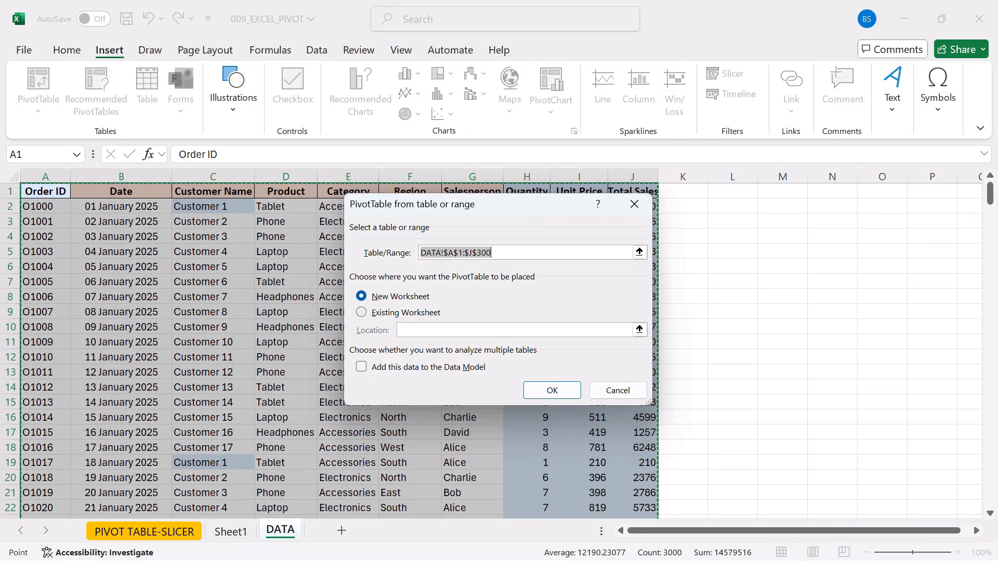
key(alt+e)
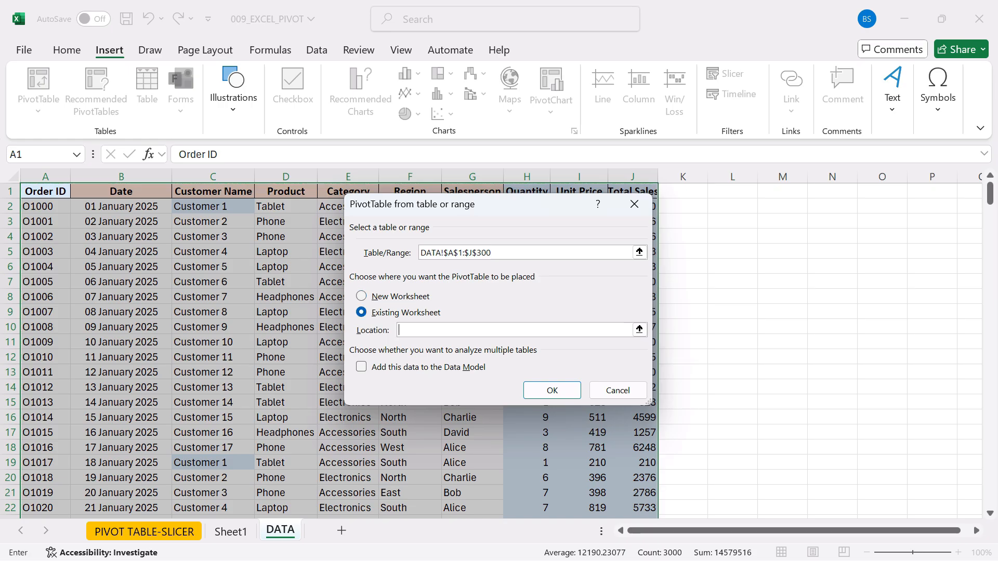
click(639, 329)
click(231, 531)
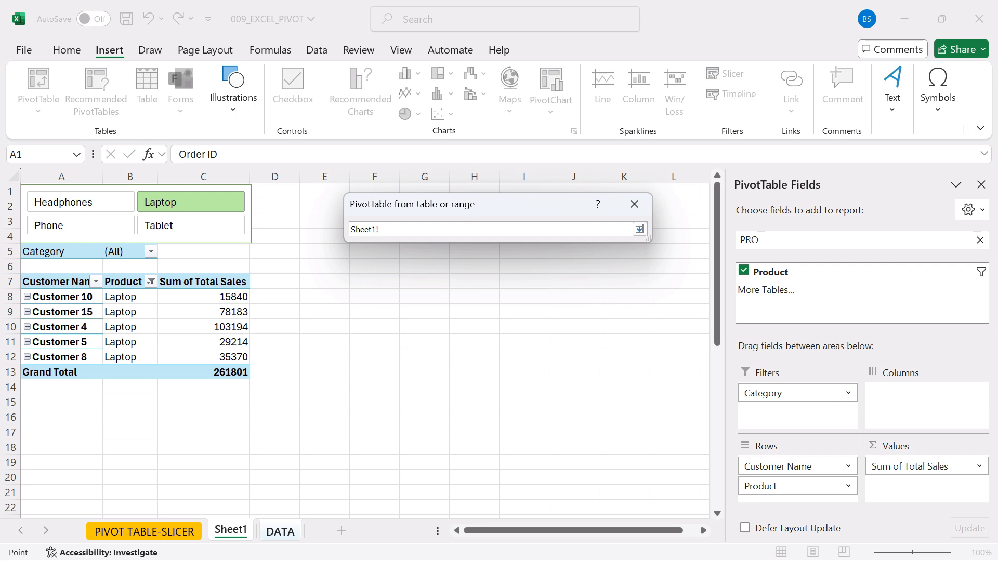
click(61, 417)
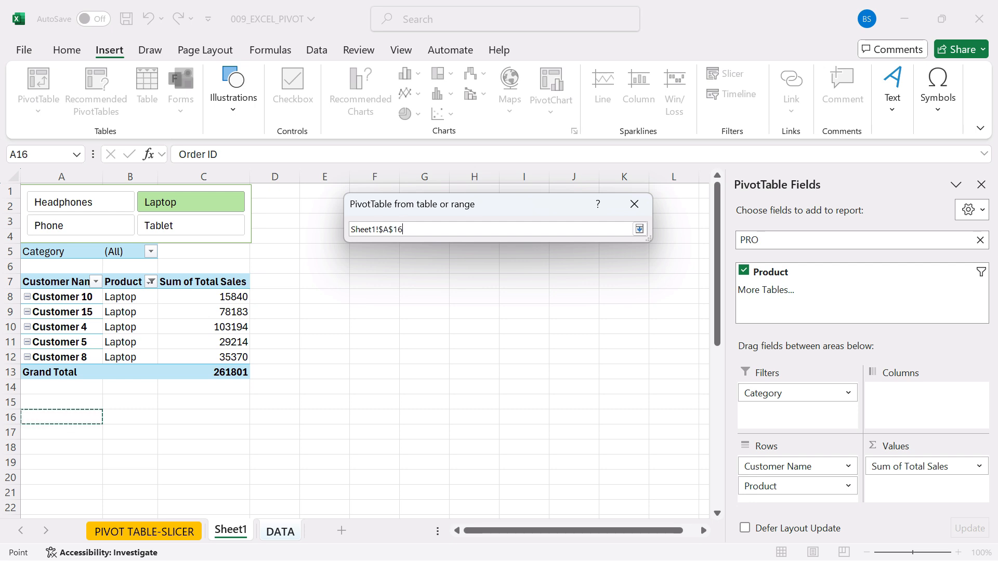
click(324, 251)
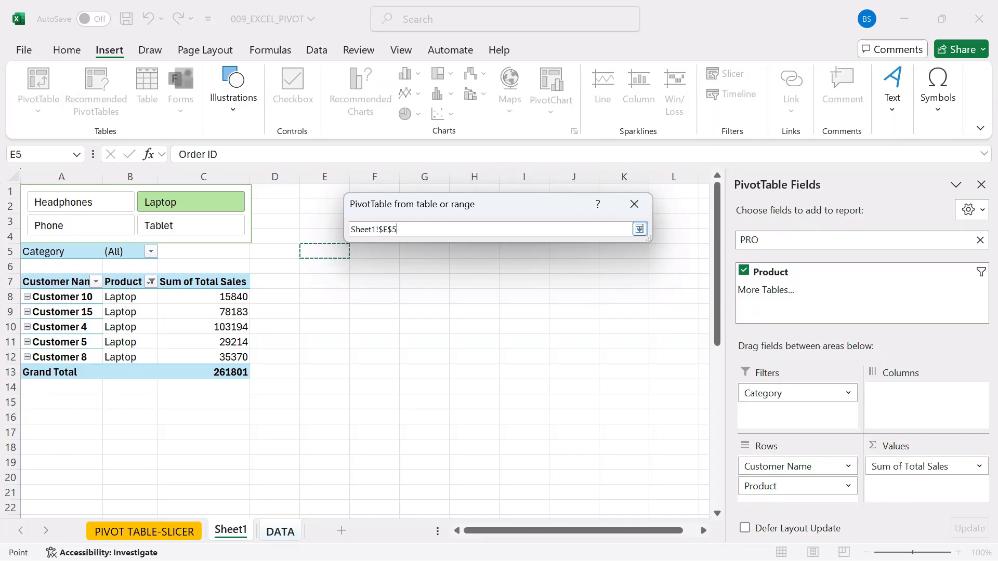
click(639, 229)
click(552, 390)
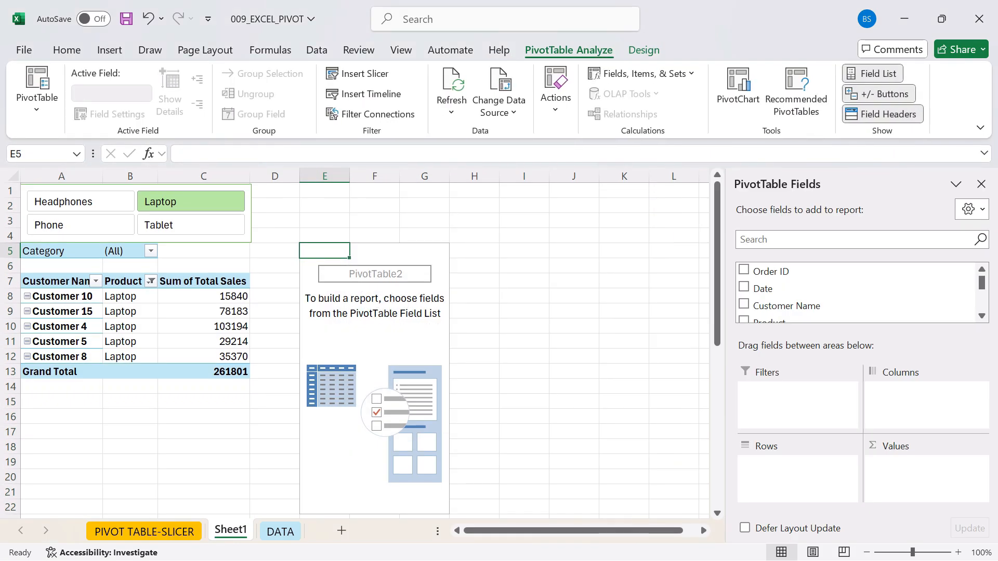
- Add the Customer Name and Product fields to the rows of the new PivotTable
click(374, 357)
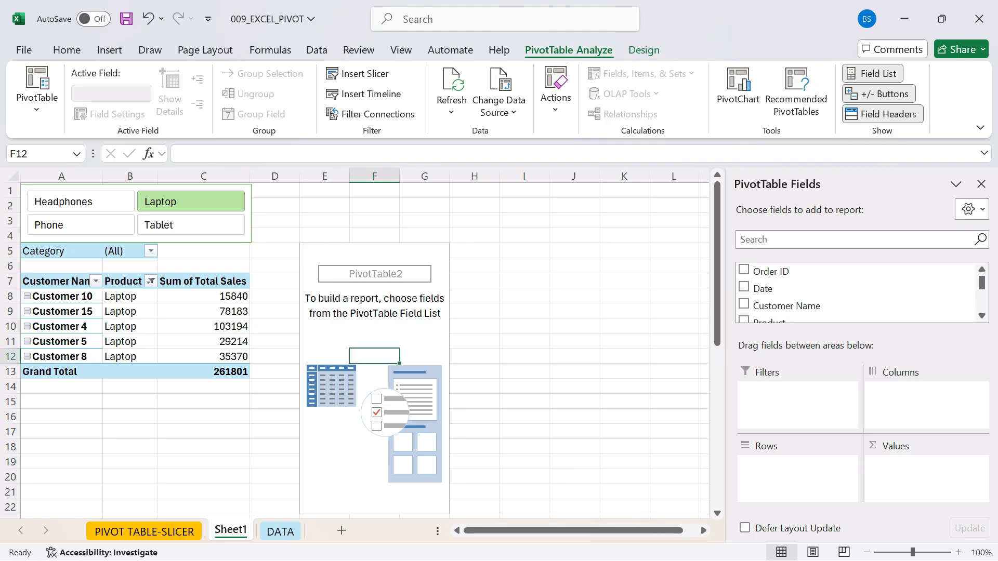
click(744, 303)
click(852, 239)
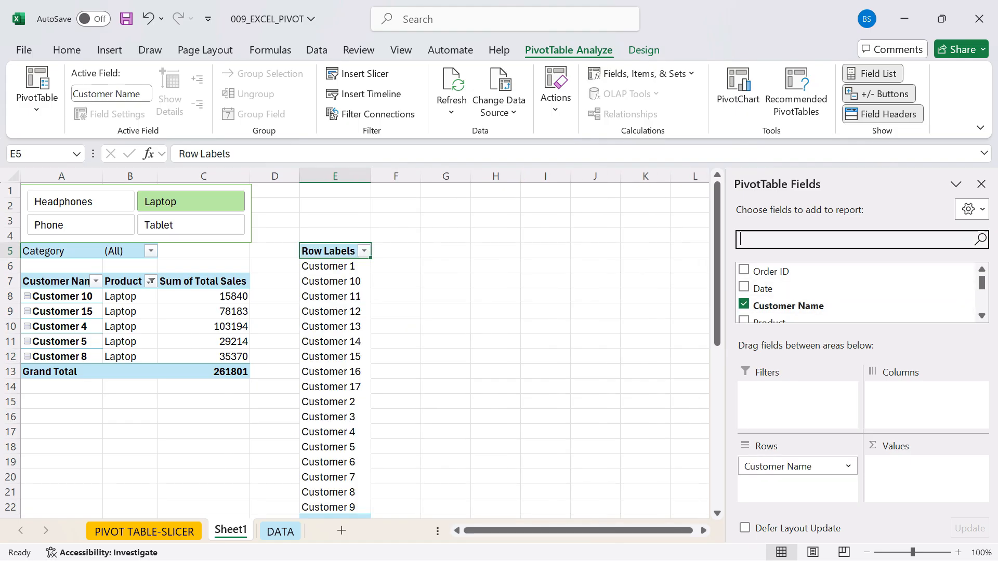
text(PROD)
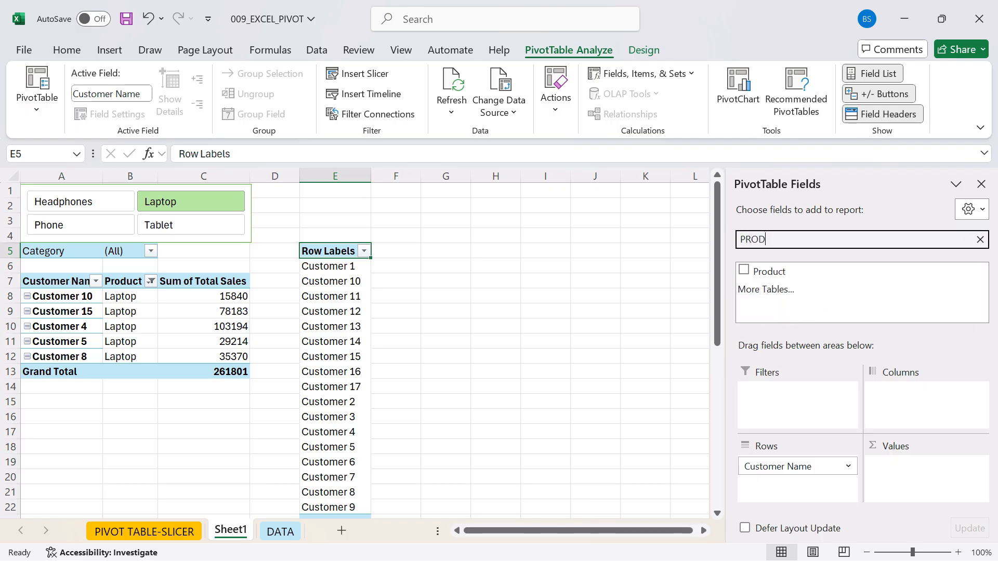
click(744, 270)
- Find the Total Sales field with the field search and add it to the new PivotTable's values as a sum
click(832, 240)
key(BackSpace)
key(BackSpace)
key(BackSpace)
key(BackSpace)
text(TOTAL)
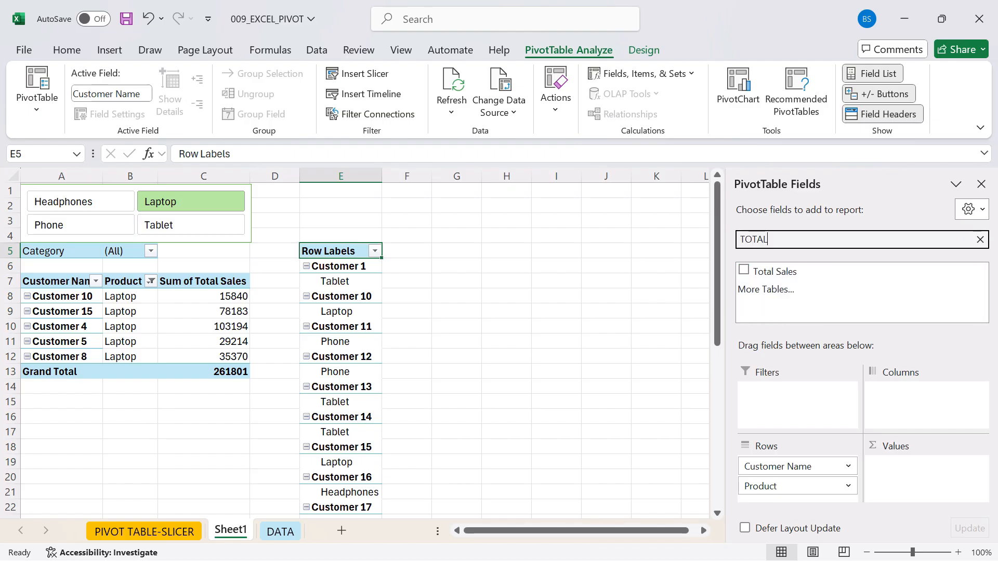
click(765, 289)
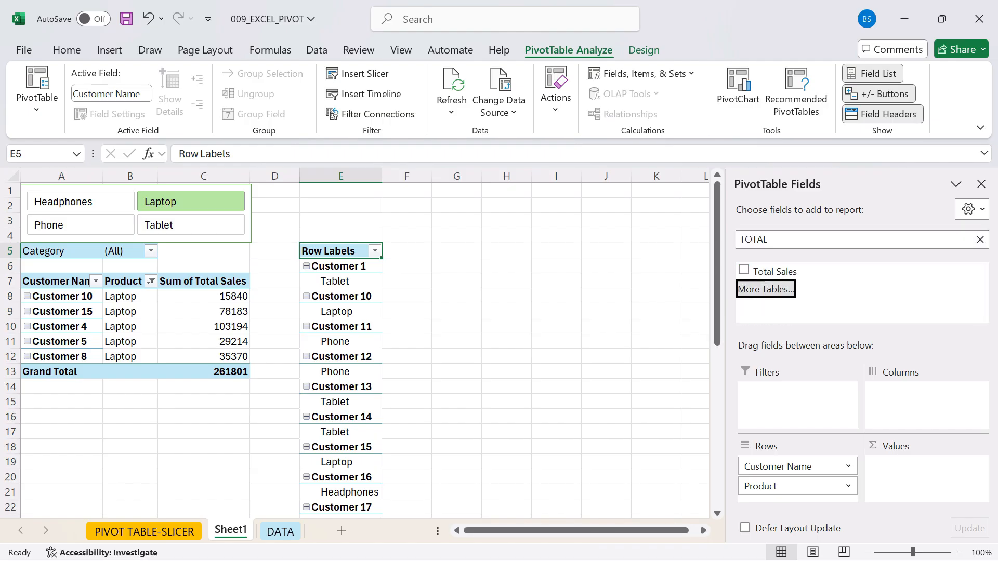
click(633, 326)
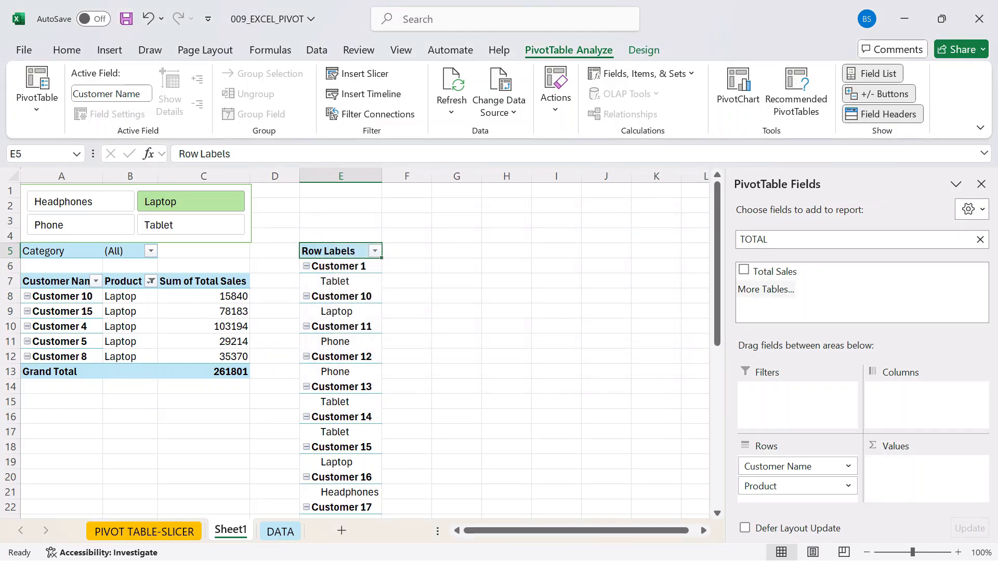
click(744, 270)
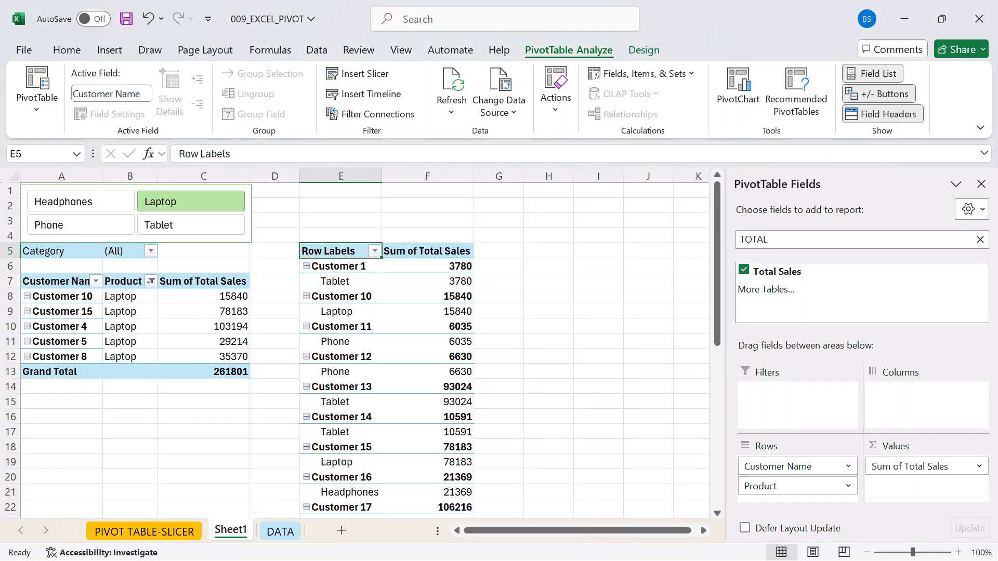
click(427, 311)
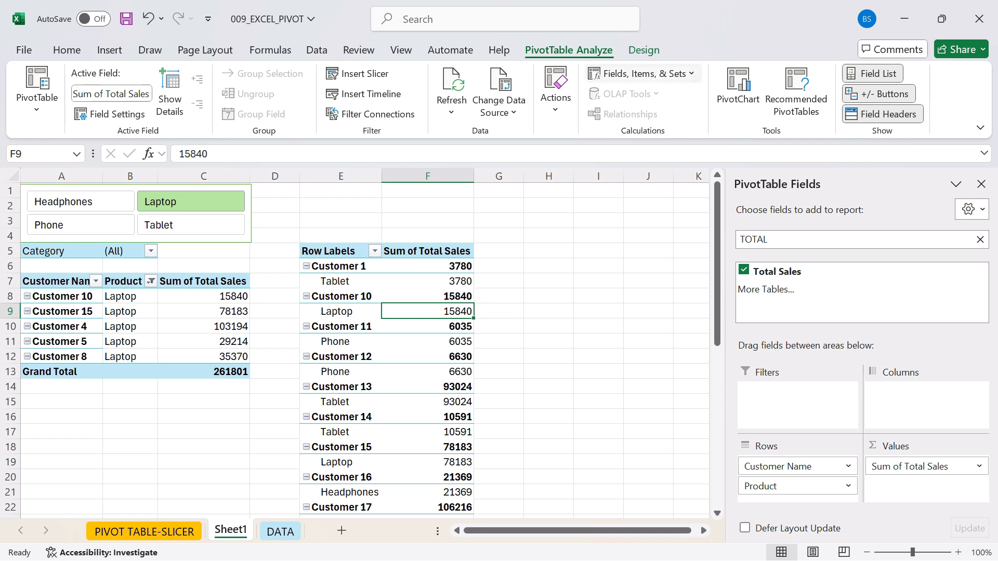
- Turn off subtotals in the second PivotTable and show its report layout in tabular form
click(644, 50)
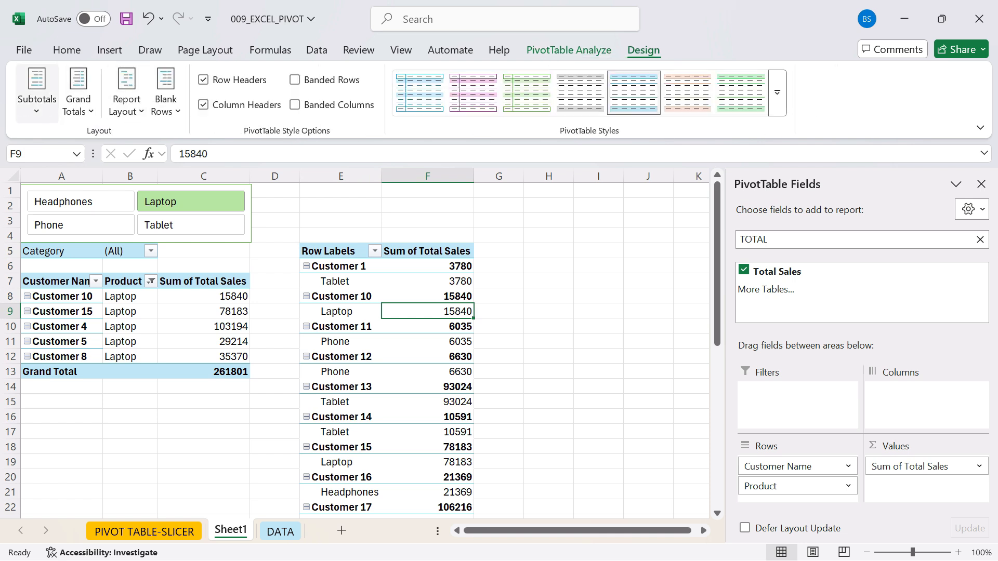
click(37, 94)
click(105, 140)
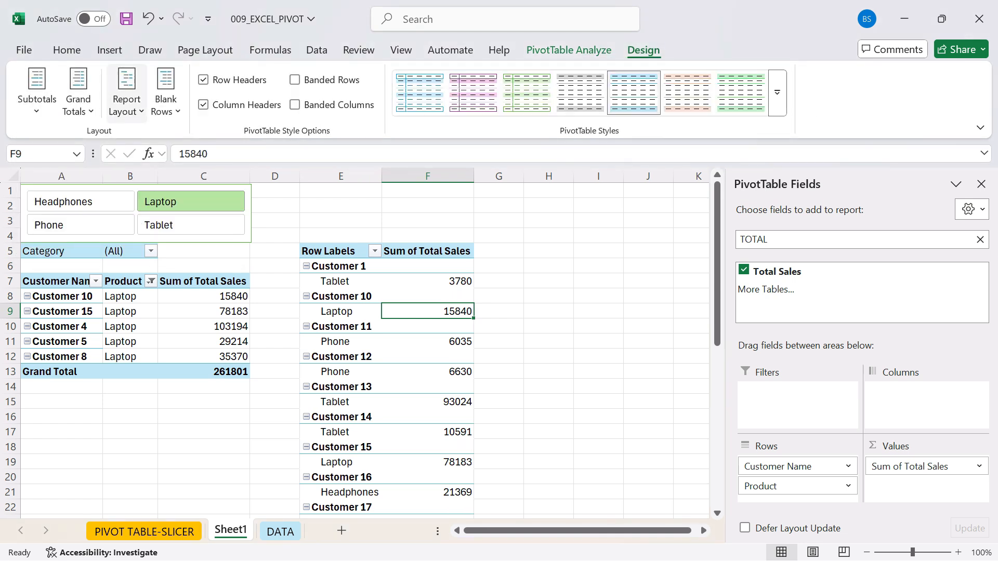
click(126, 93)
click(193, 205)
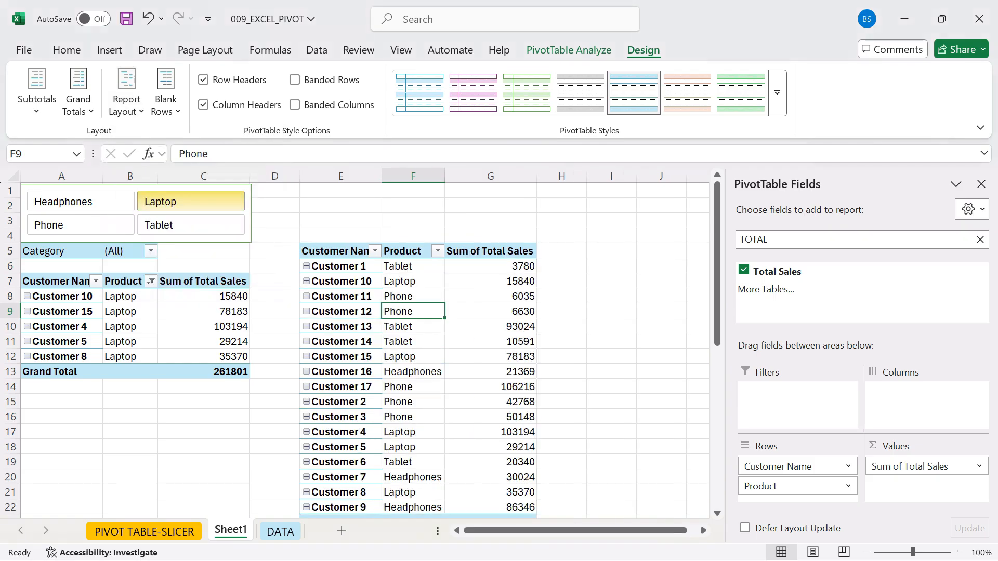
scroll(364, 343, down, 5)
scroll(363, 343, up, 5)
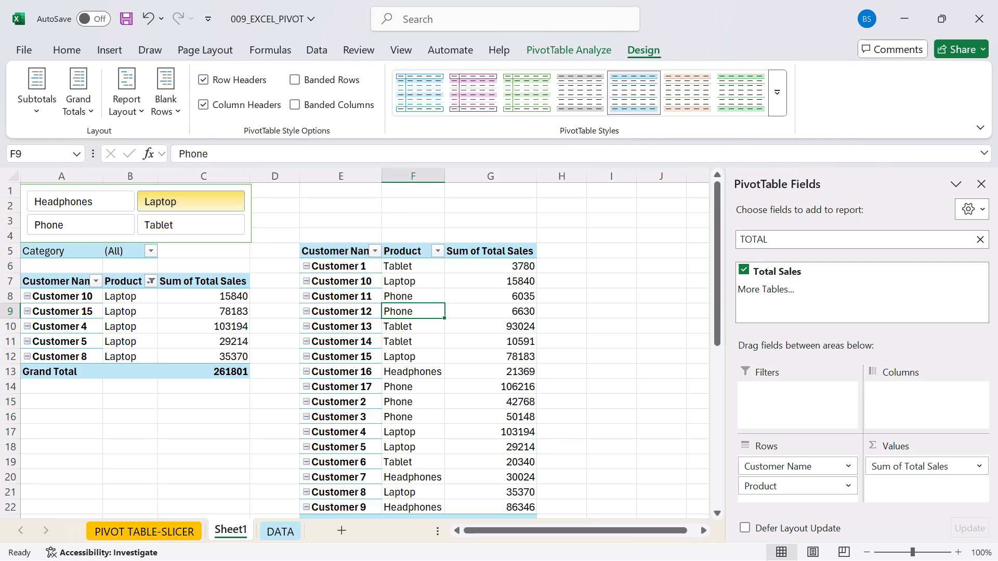
- Connect the Product slicer to PivotTable2 as well through its report connections
click(190, 239)
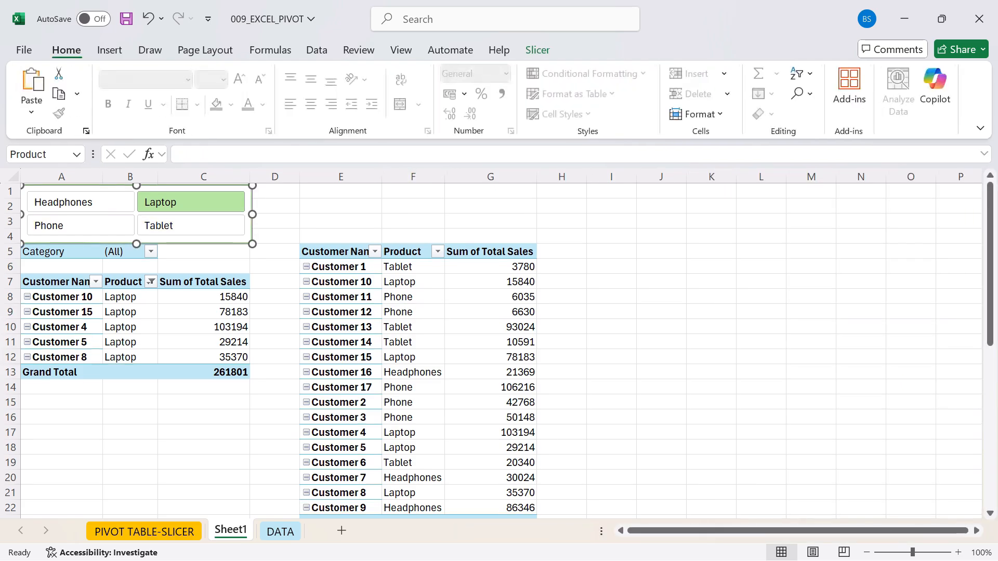
click(537, 50)
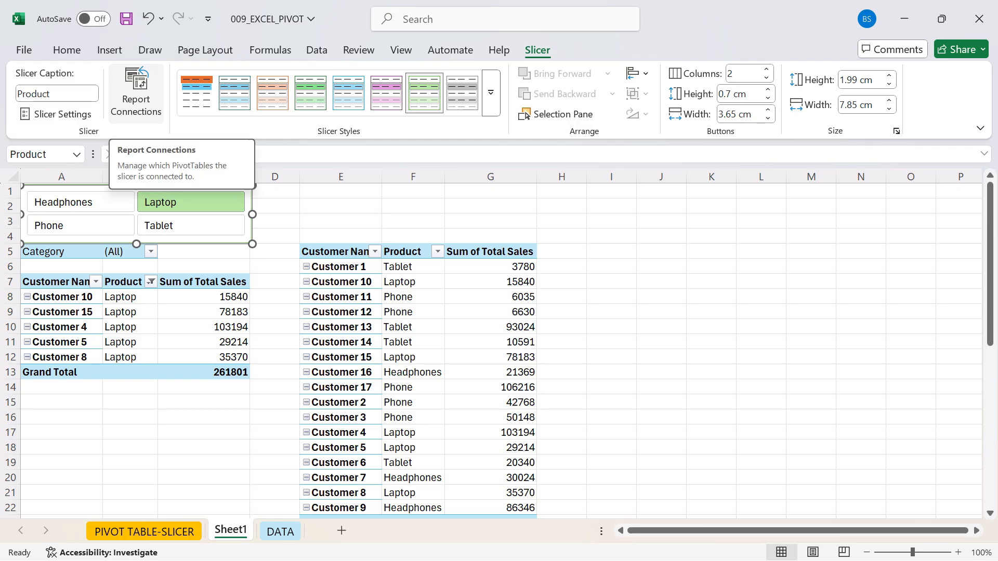
click(136, 92)
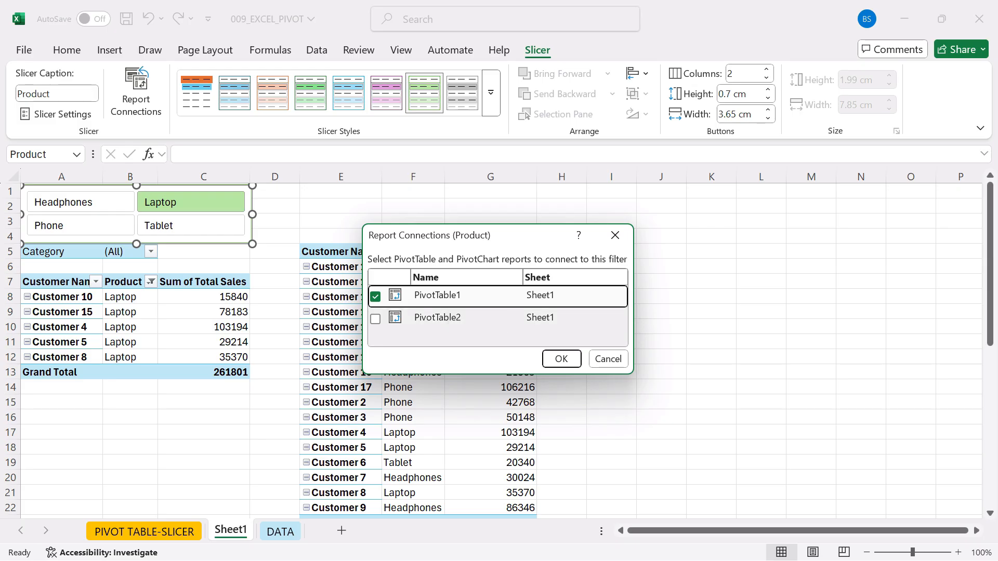
click(375, 318)
key(Return)
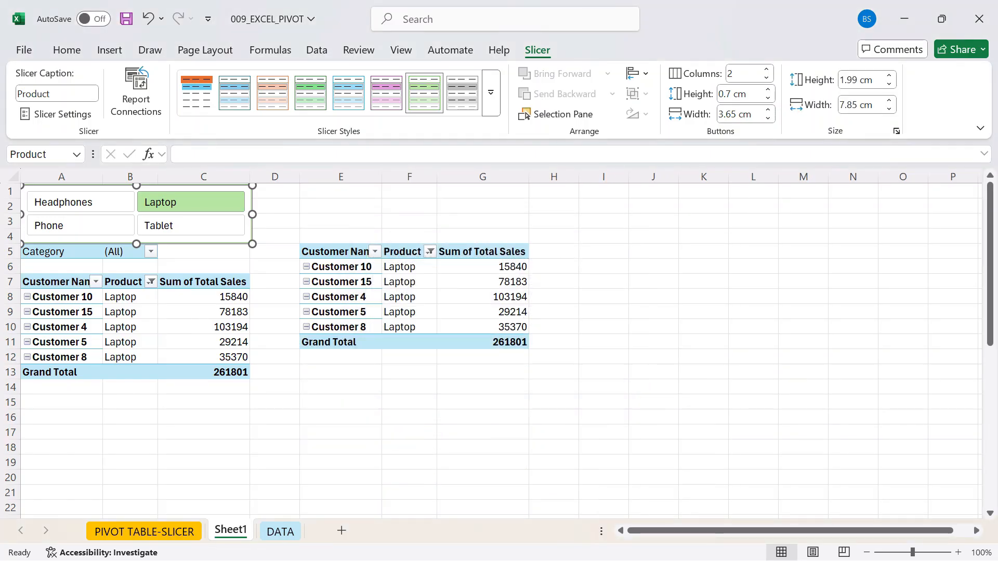
- Test the connected slicer by filtering both PivotTables by Tablet, Phone, Headphones, Laptop and Tablet again in turn
drag(406, 252, 408, 281)
click(653, 267)
click(191, 225)
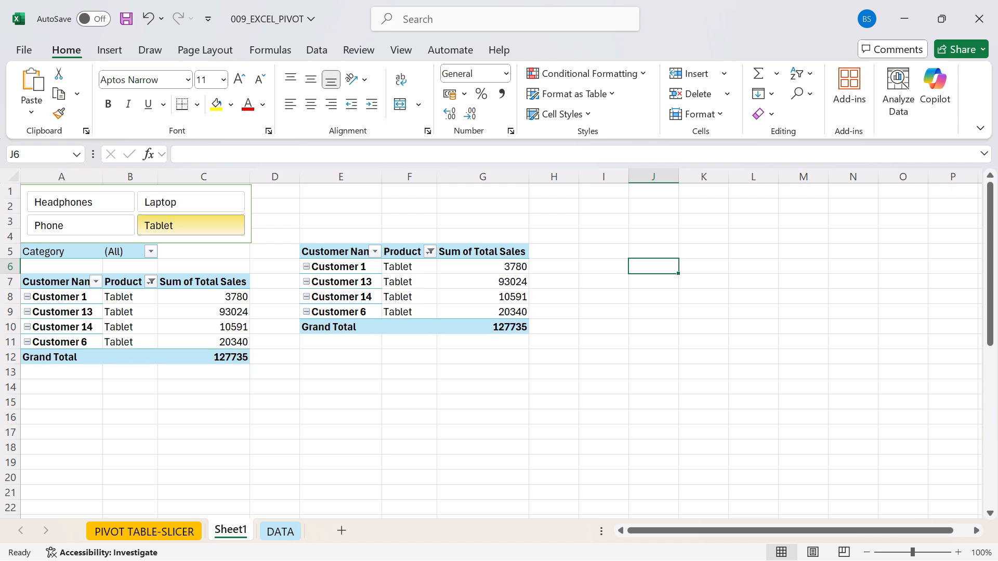
click(81, 225)
click(81, 201)
click(190, 202)
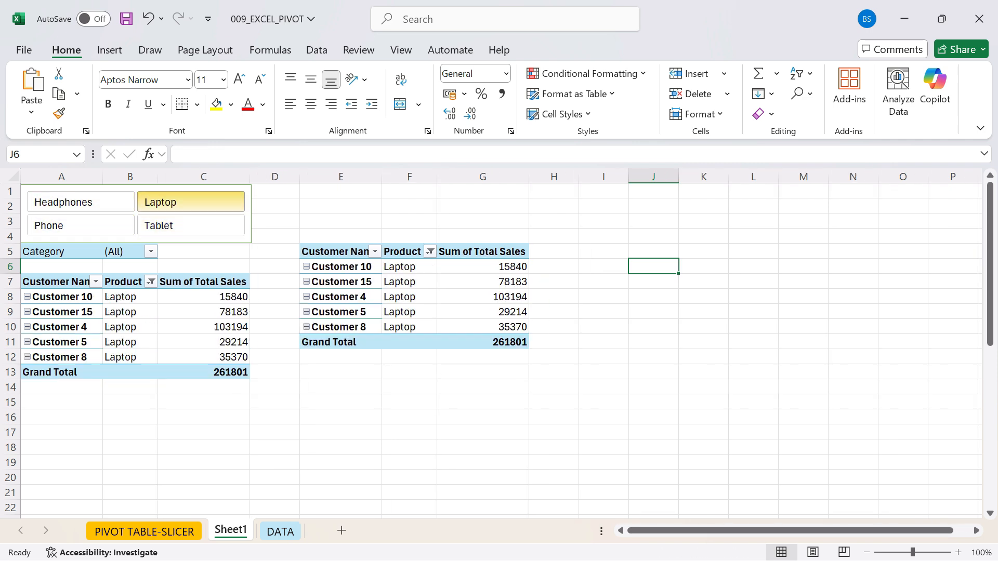
click(191, 225)
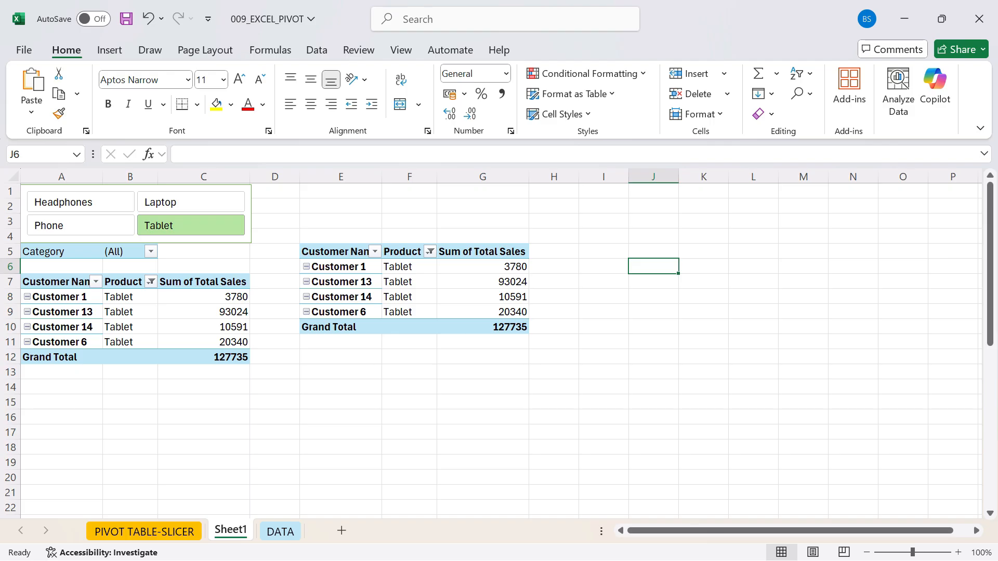
drag(337, 251, 338, 267)
click(483, 342)
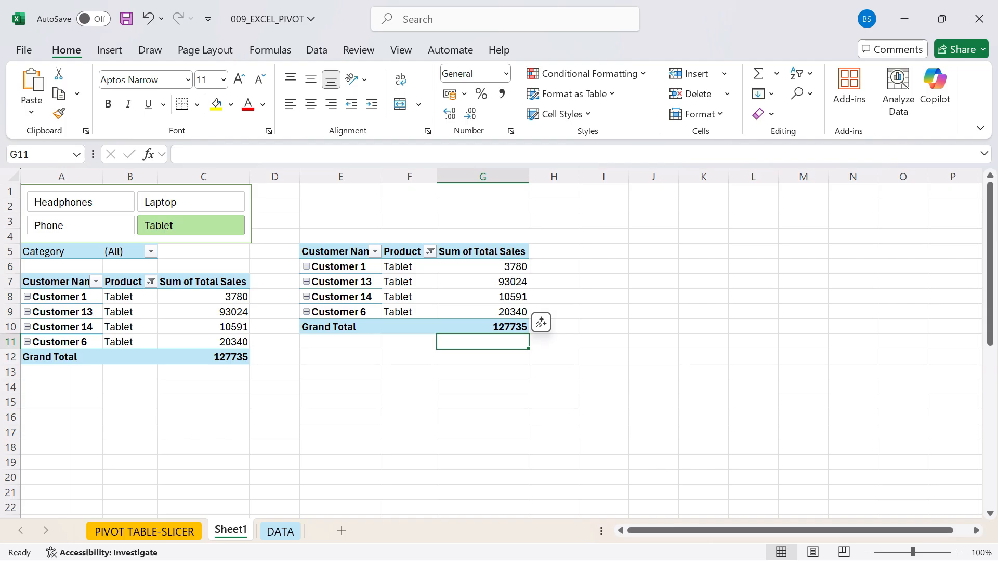
- Replace Customer Name in the second PivotTable's rows with the Category field, placed above Product
click(403, 251)
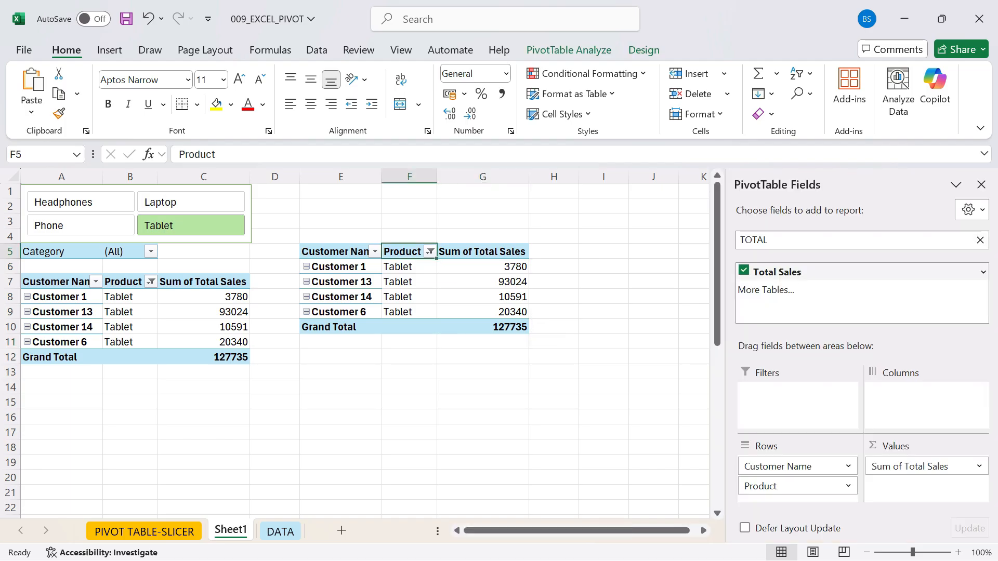
click(785, 240)
key(BackSpace)
key(BackSpace)
key(BackSpace)
key(BackSpace)
key(BackSpace)
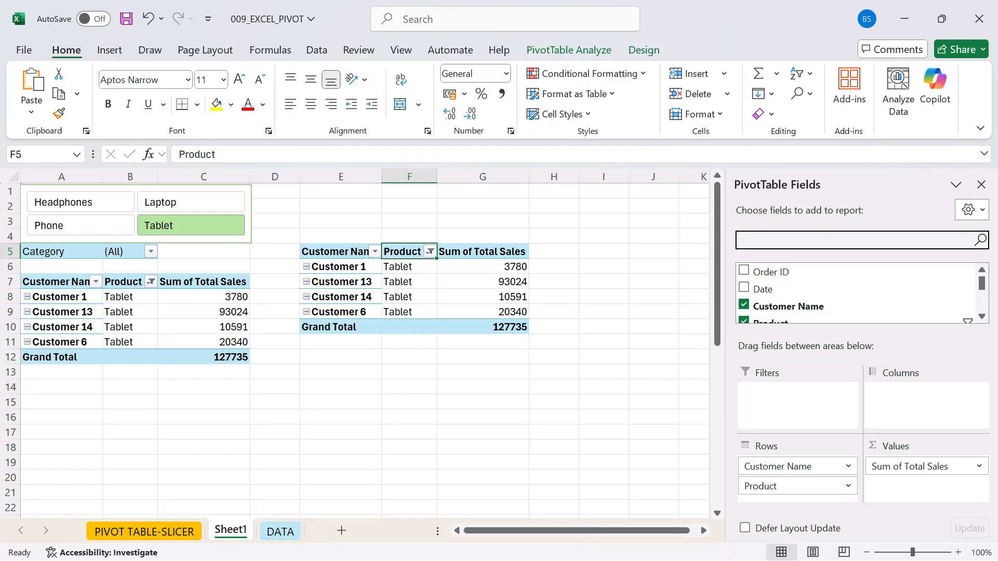
click(794, 466)
click(792, 427)
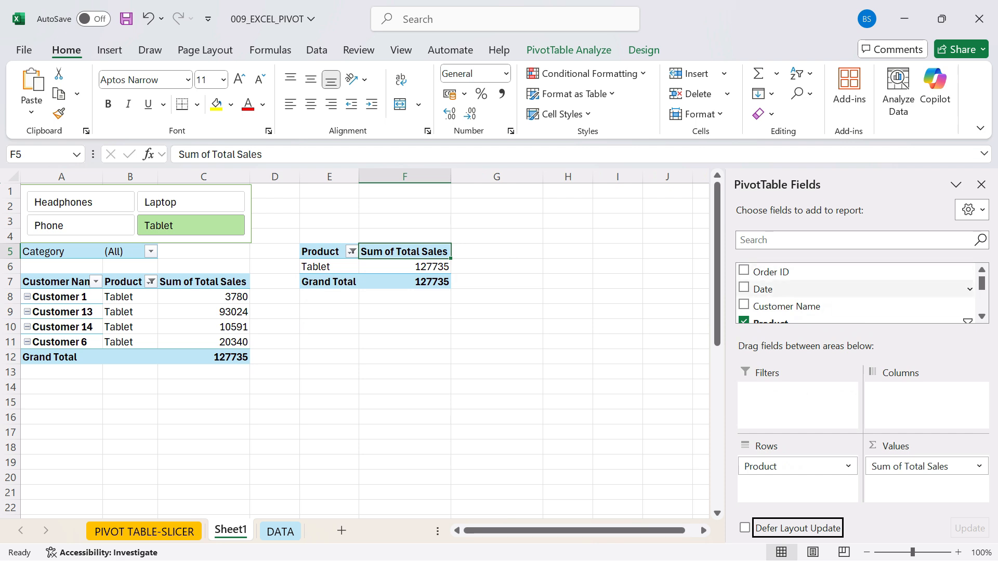
text(CAT)
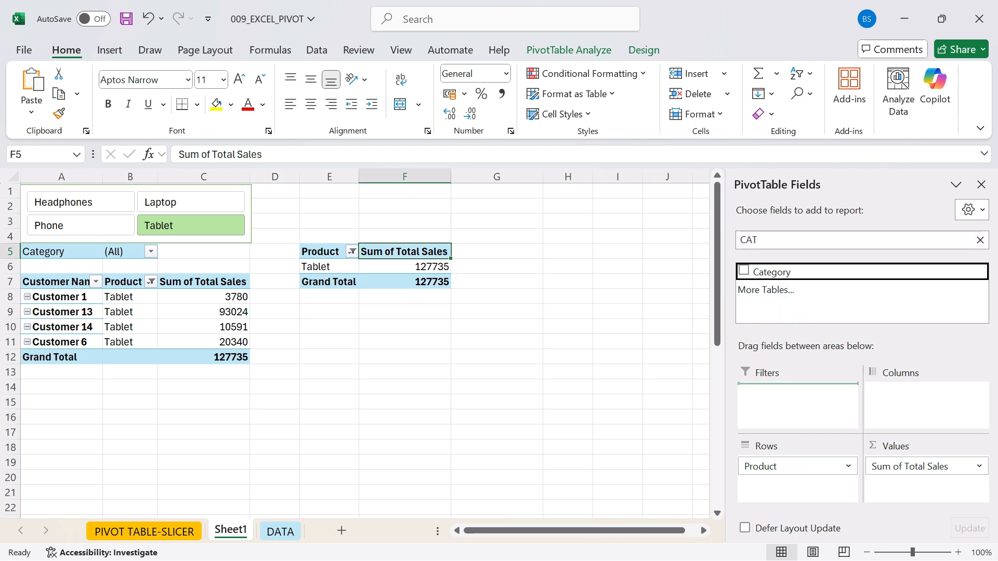
drag(771, 271, 792, 462)
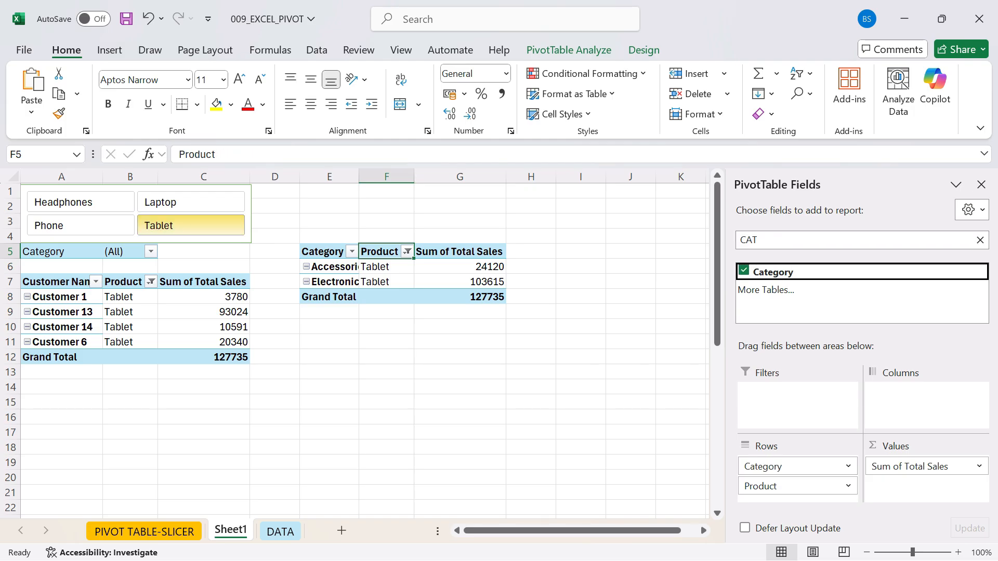
- Check each product in the slicer against both PivotTables, leave the filter on Phone, and close the field list
click(191, 202)
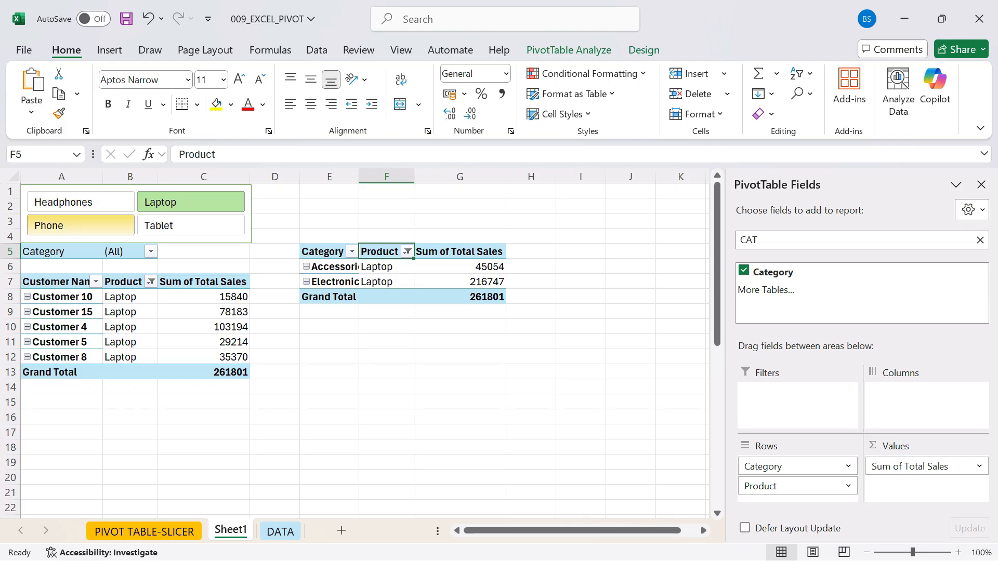
click(80, 225)
click(81, 202)
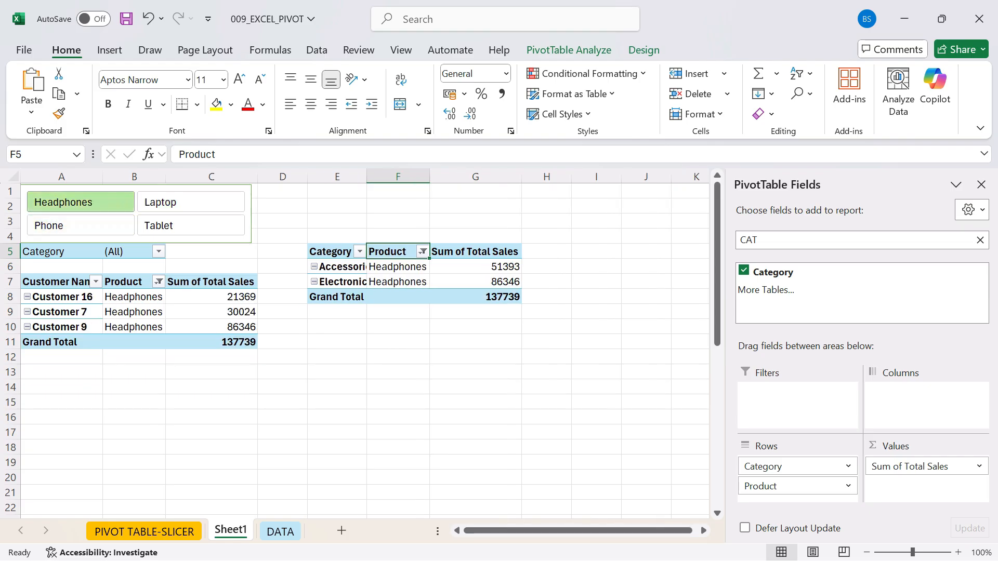
click(191, 202)
click(191, 225)
click(80, 225)
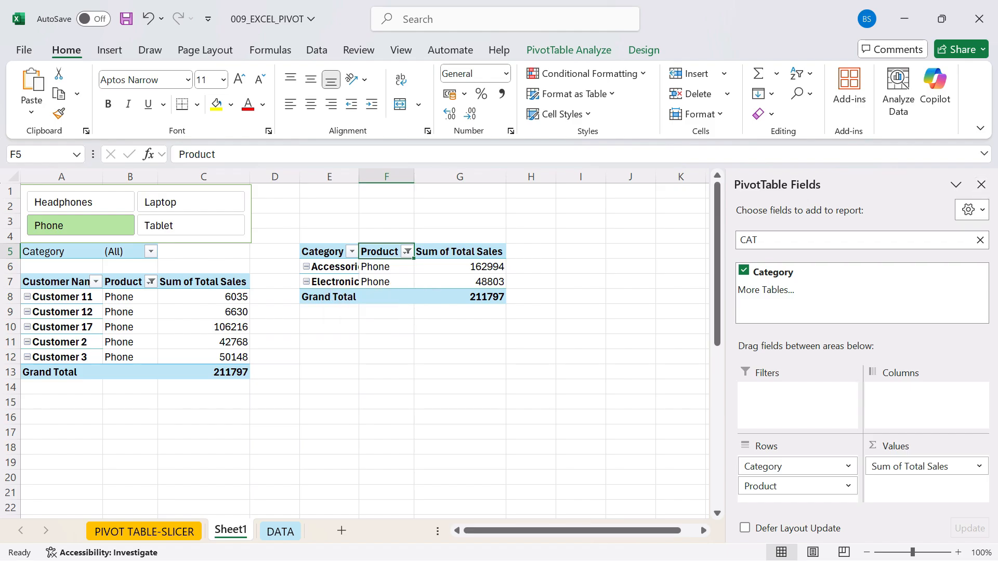
click(980, 184)
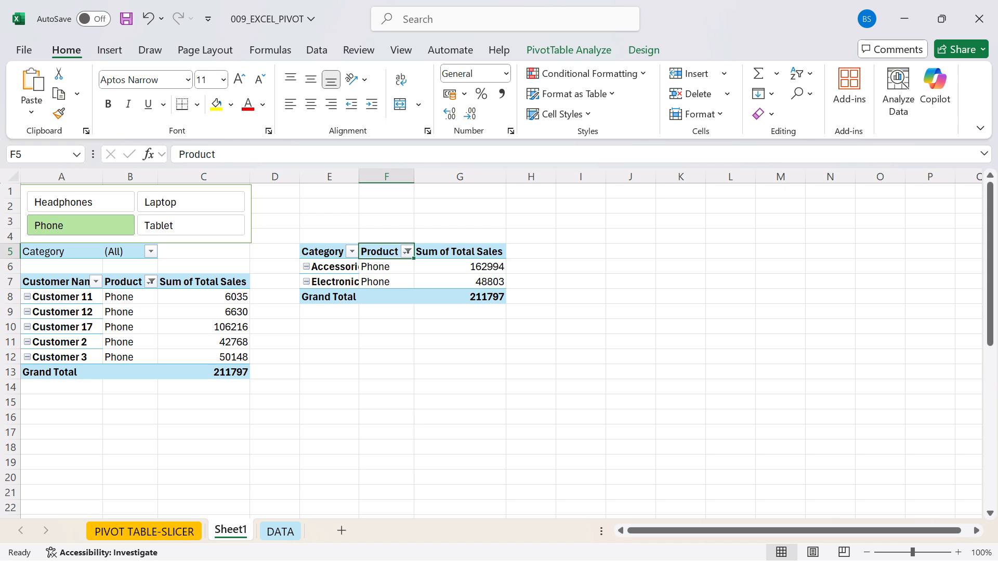
click(130, 312)
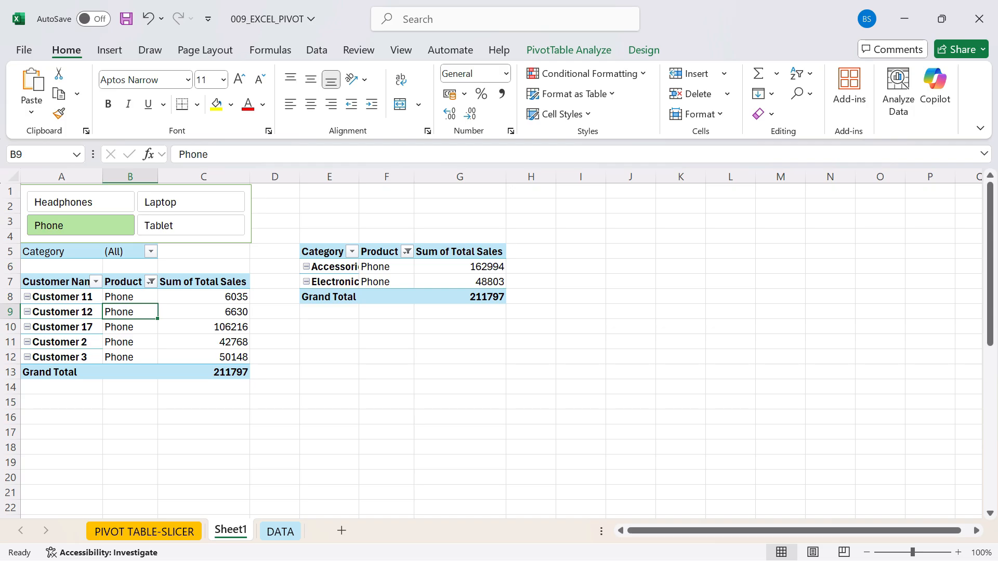
- Create another PivotTable from the full data range DATA!$A$1:$J$300 on a new worksheet
key(ctrl+Page_Down)
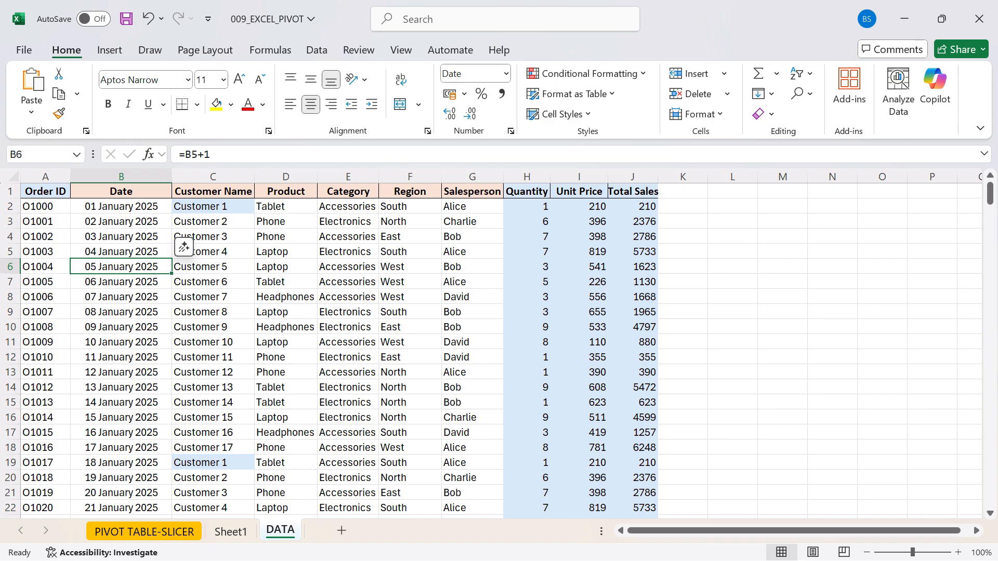
key(ctrl+shift+Left)
key(ctrl+shift+Up)
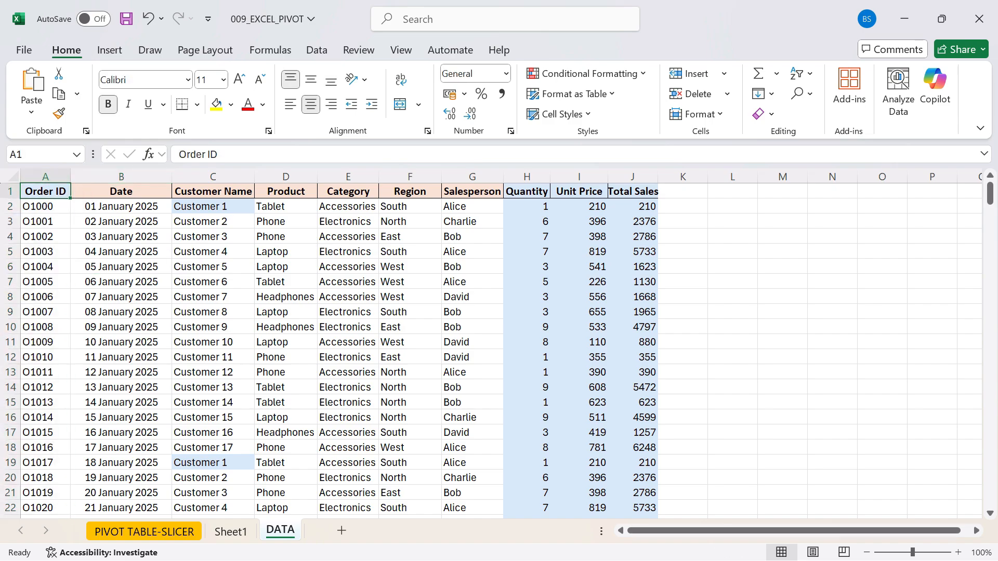
key(ctrl+shift+Down)
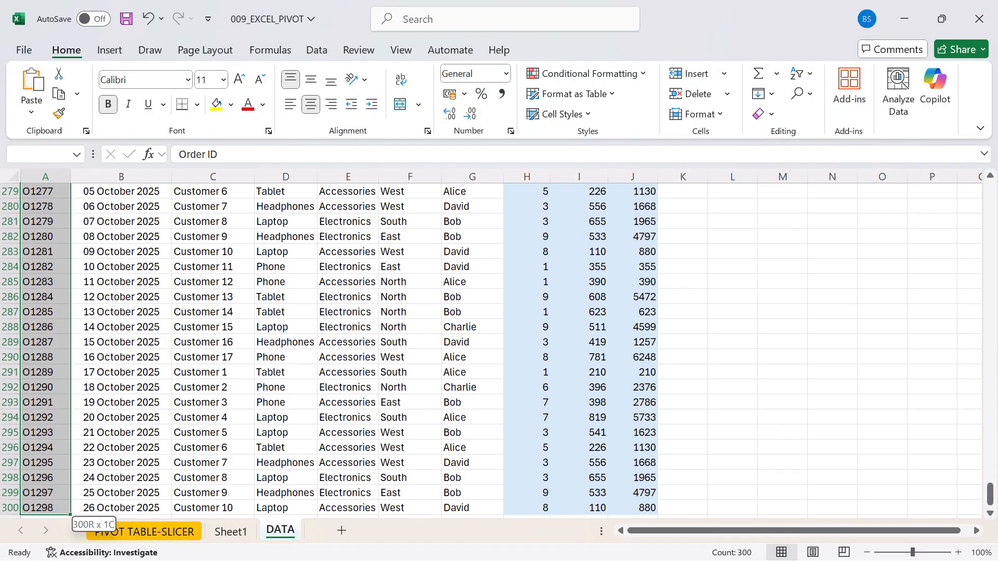
key(ctrl+shift+Right)
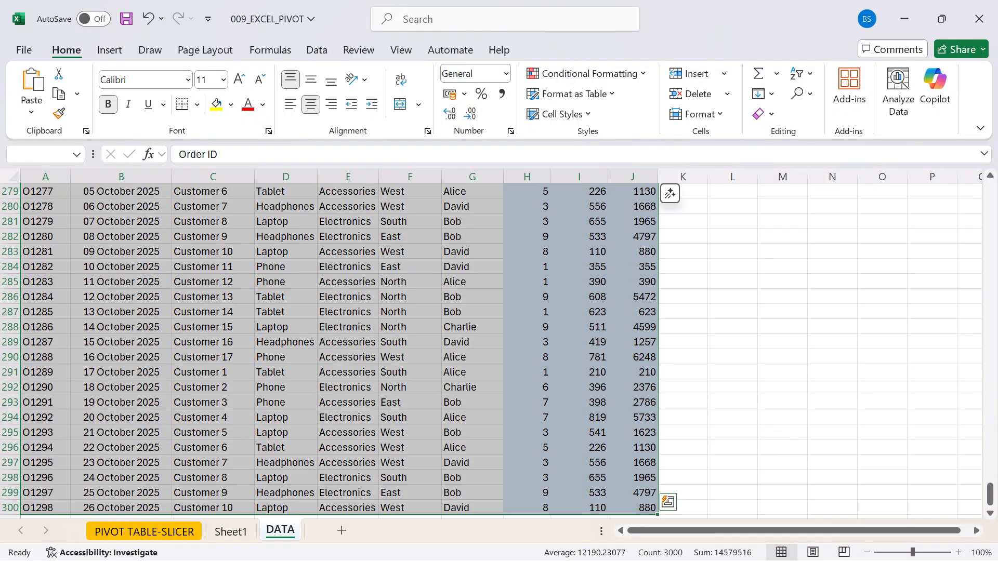
click(109, 50)
click(37, 86)
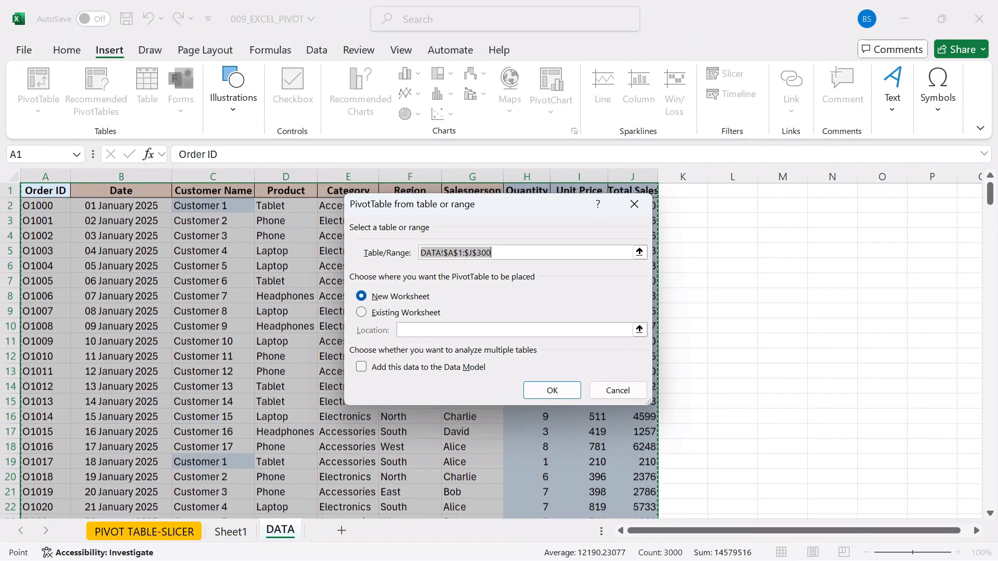
key(Return)
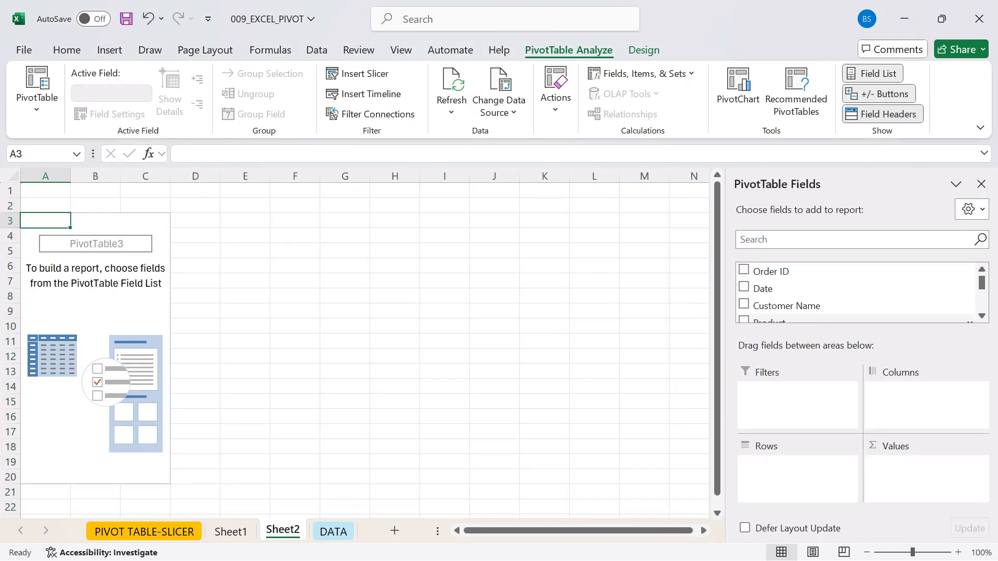
- Add Customer Name to the new PivotTable's rows and Total Sales to its values as a sum, then close the field list
click(744, 304)
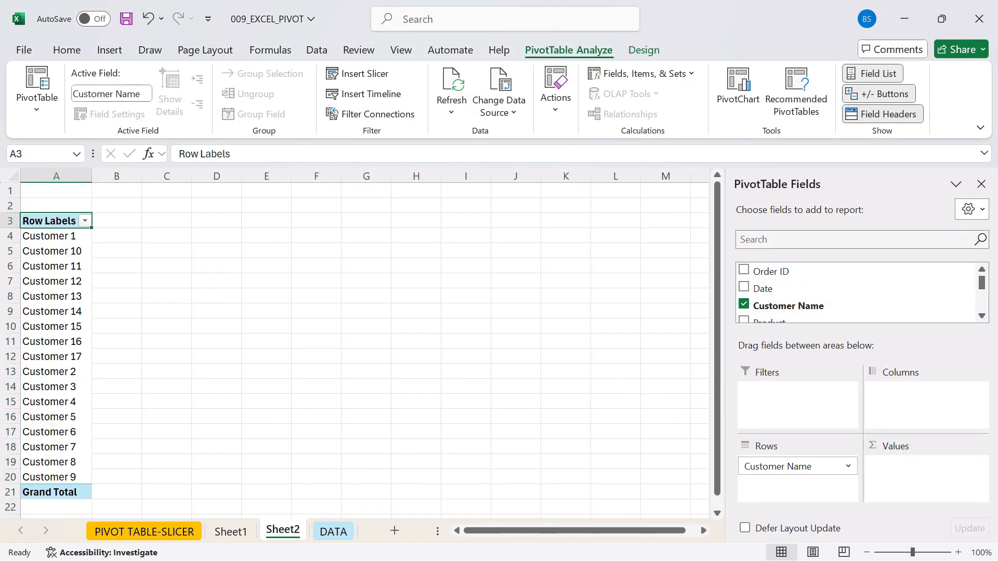
text(TOTAL)
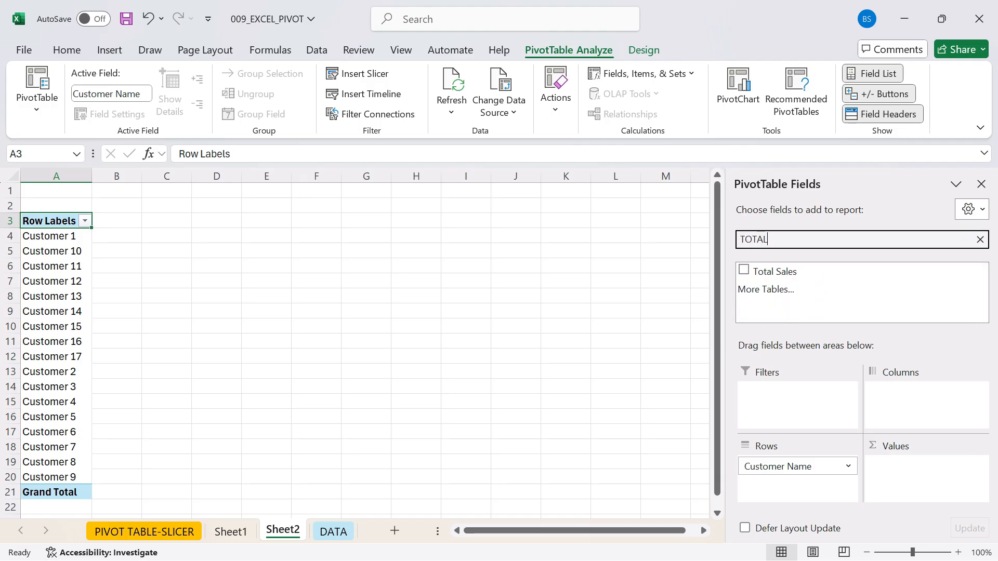
click(744, 269)
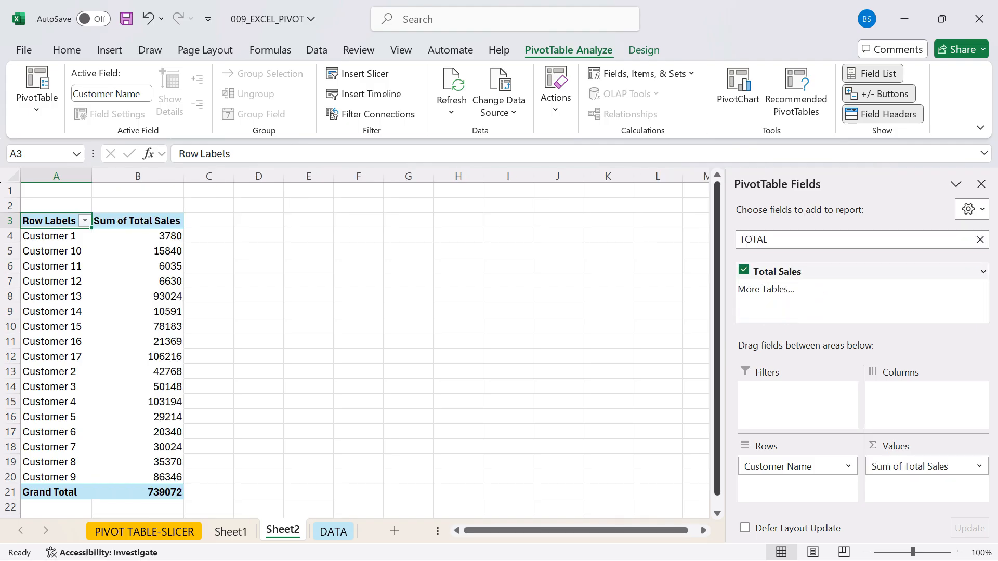
click(981, 184)
- Insert a Category slicer for the Sheet2 PivotTable and reduce the slicer's height to about 2.54 cm
click(56, 356)
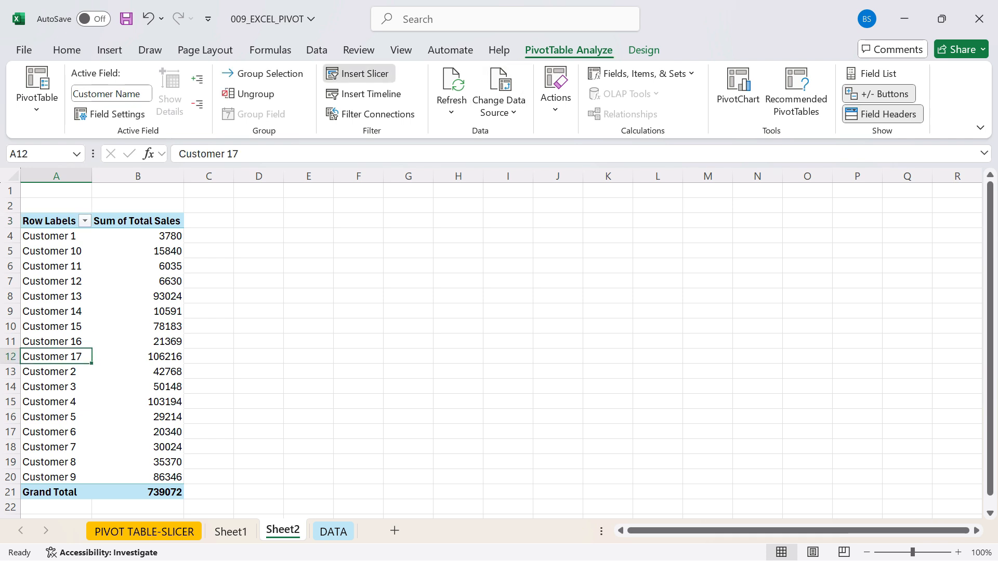
click(357, 74)
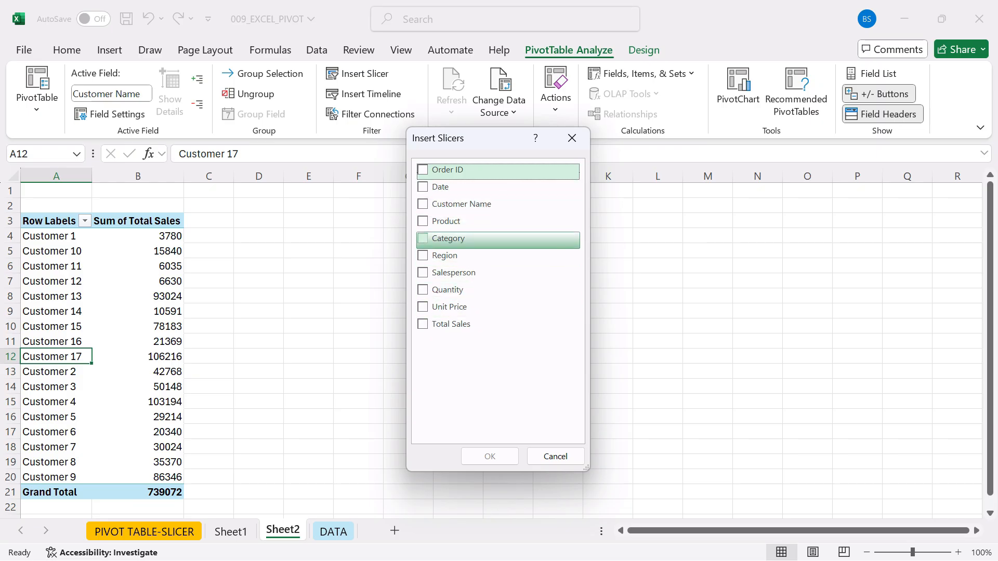
click(423, 238)
key(Return)
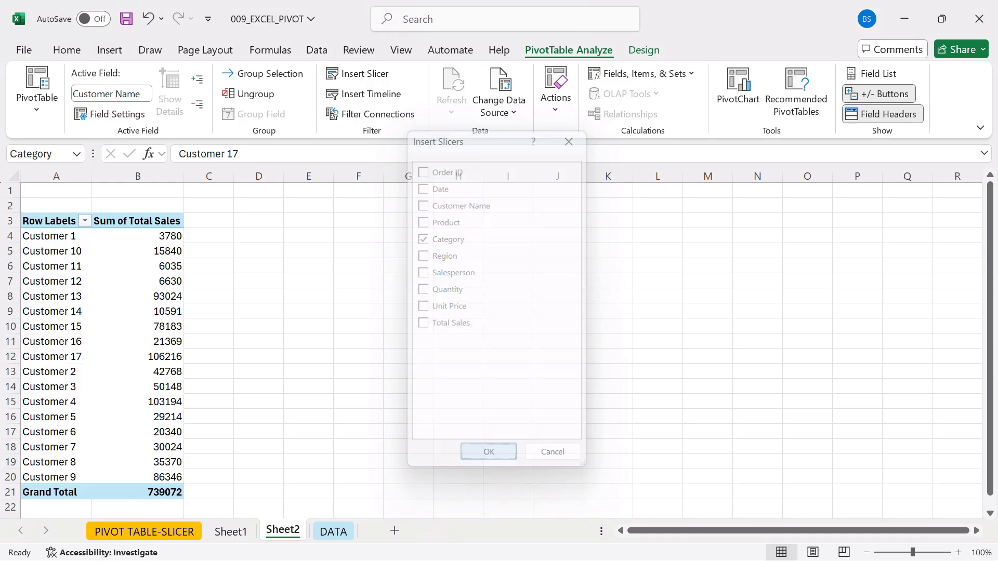
drag(511, 465, 511, 325)
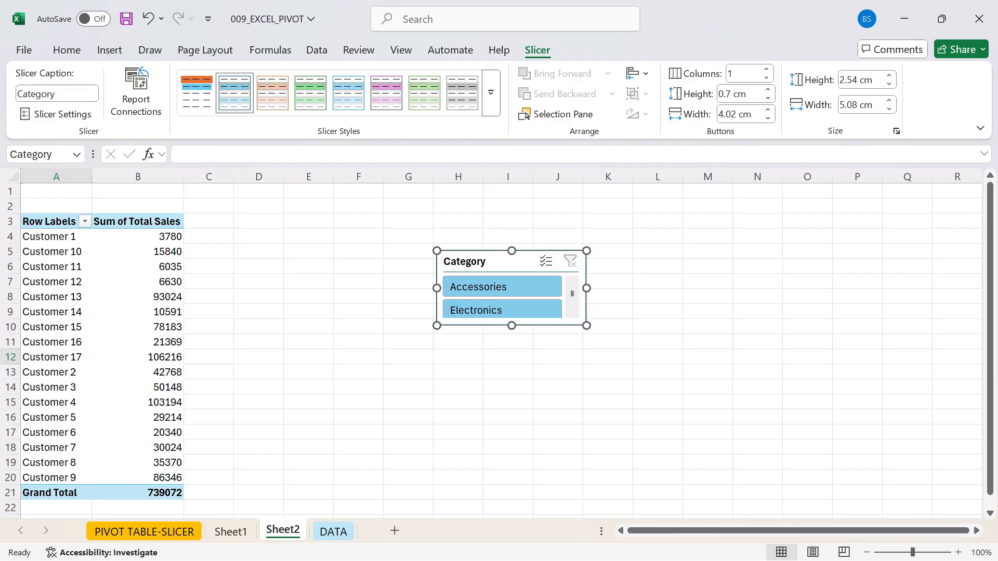
- Format the Category slicer with the purple style and two button columns, and reduce its height to about 1.82 cm
click(386, 93)
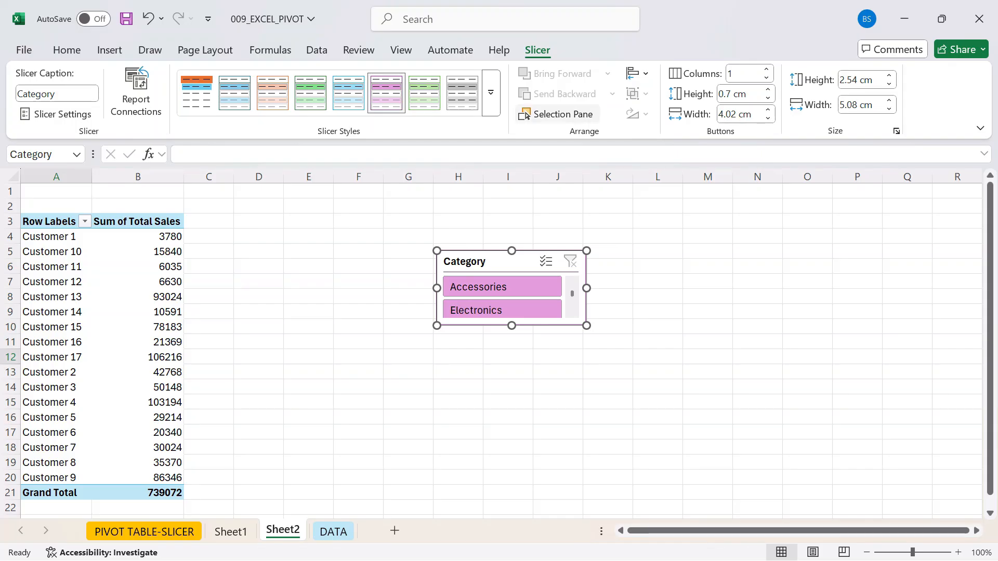
click(761, 73)
key(BackSpace)
text(2)
key(Return)
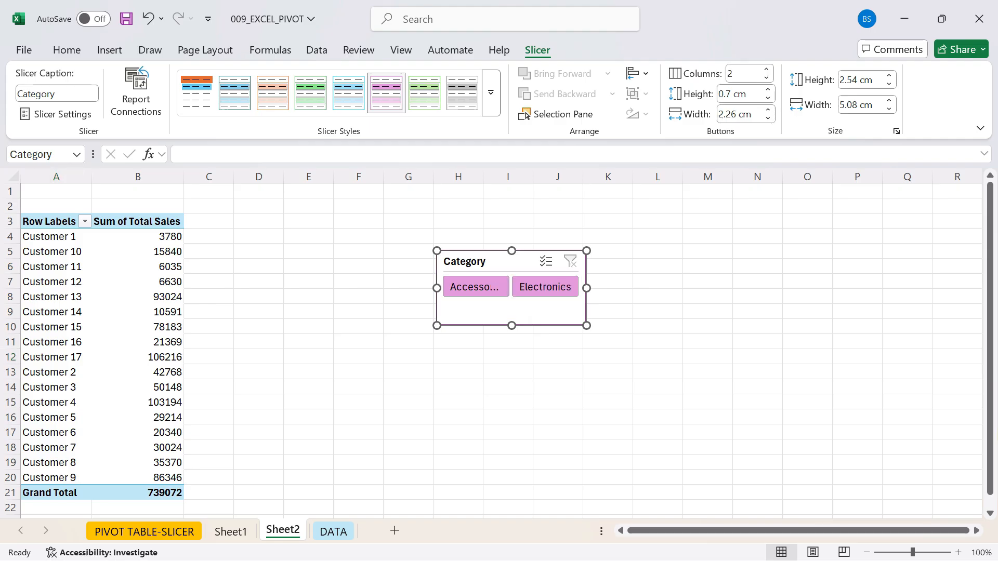
drag(511, 325, 511, 304)
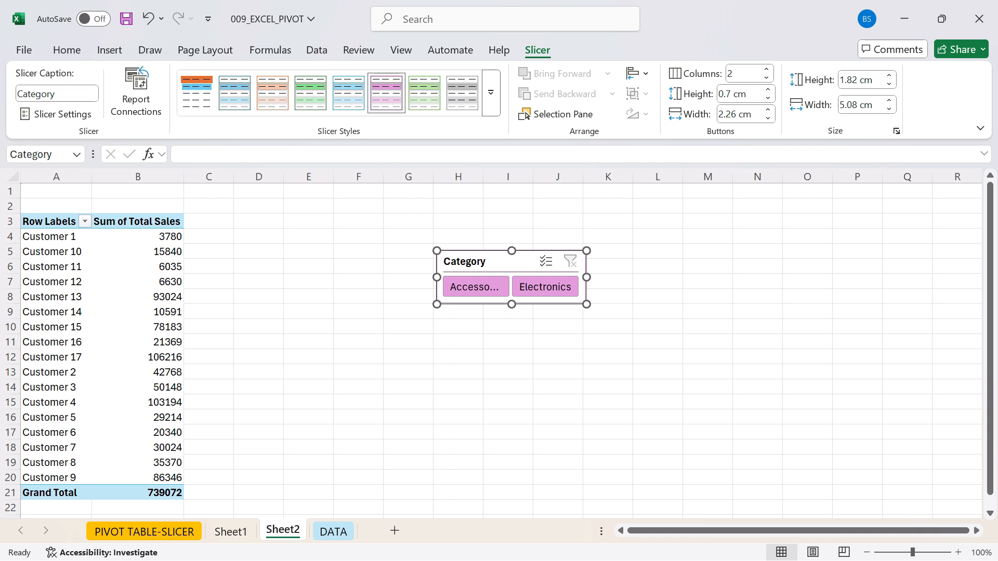
- Hide the Category slicer's header, shrink the slicer to about 1.09 cm high and place it directly above the PivotTable in columns A and B
click(58, 114)
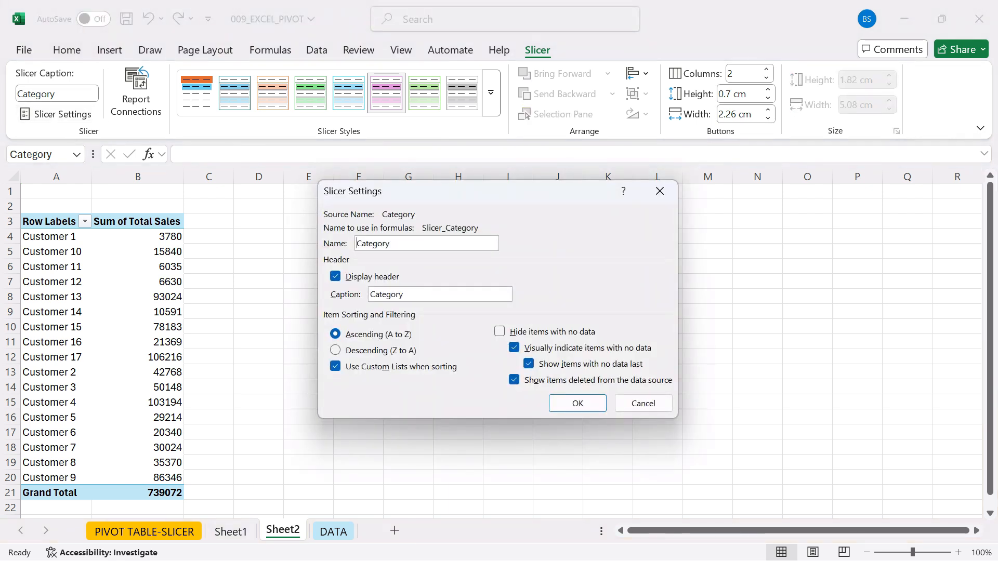
click(335, 277)
key(Return)
drag(512, 305, 95, 215)
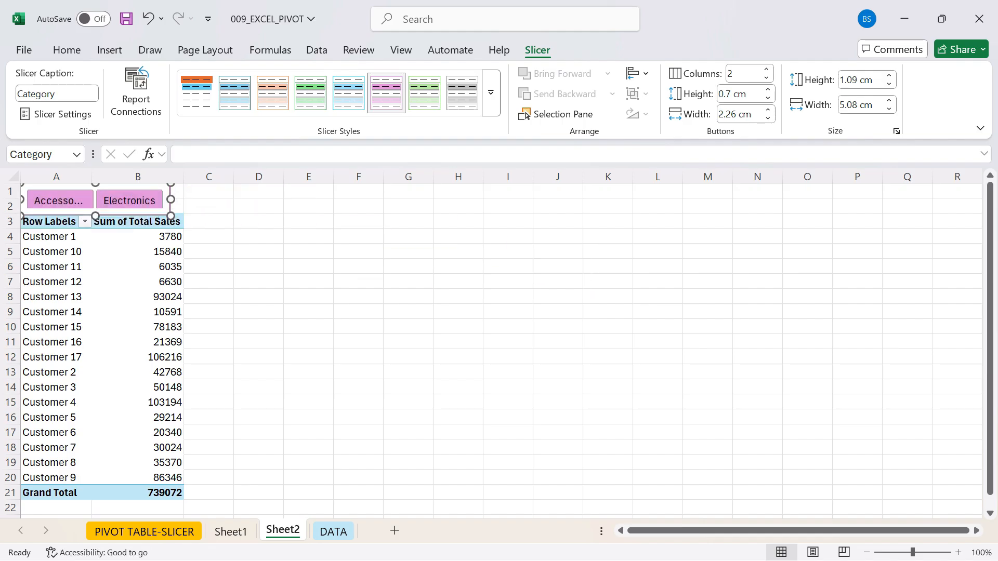
- Increase the height of row 2 so the PivotTable header sits clear below the slicer
click(408, 296)
drag(10, 214, 10, 224)
click(309, 278)
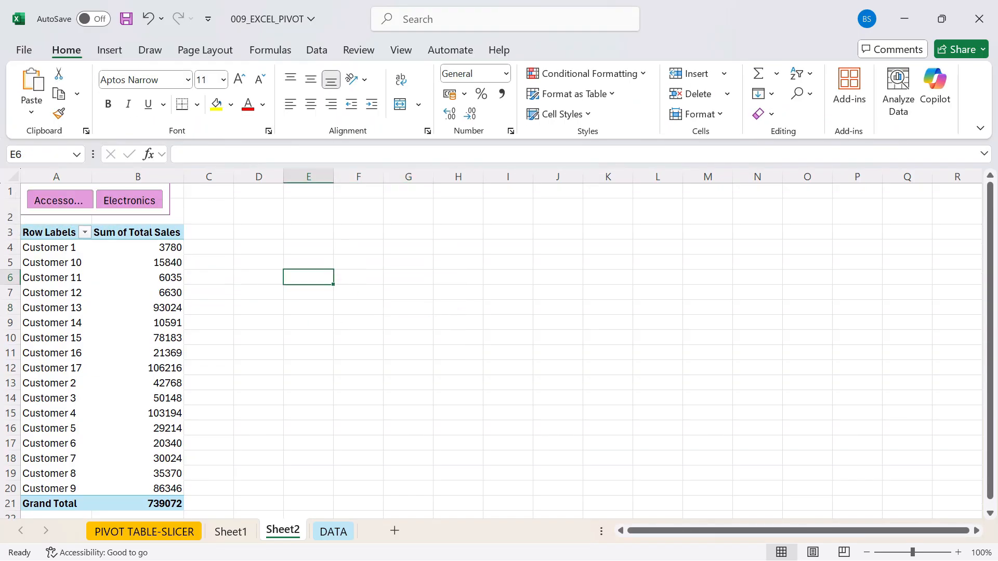
- Filter the PivotTable by each category in the slicer, leaving Accessories active, and select the range A1:E17
click(60, 200)
click(129, 200)
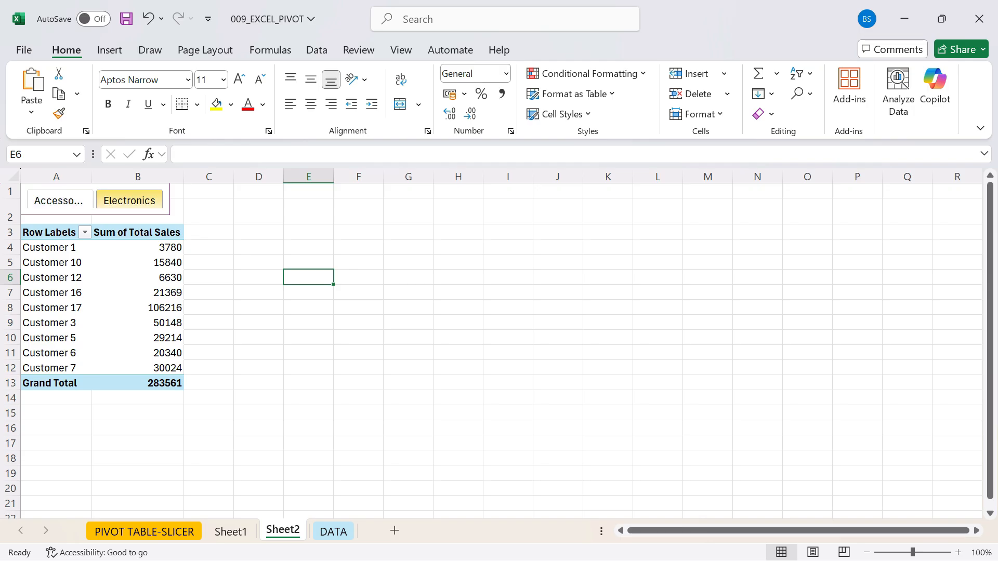
click(60, 200)
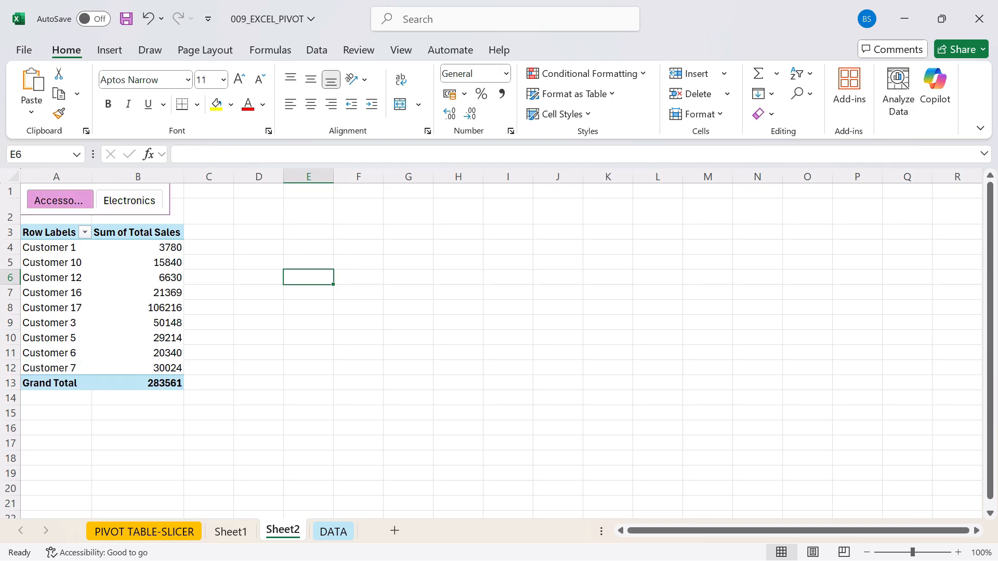
drag(308, 442, 52, 192)
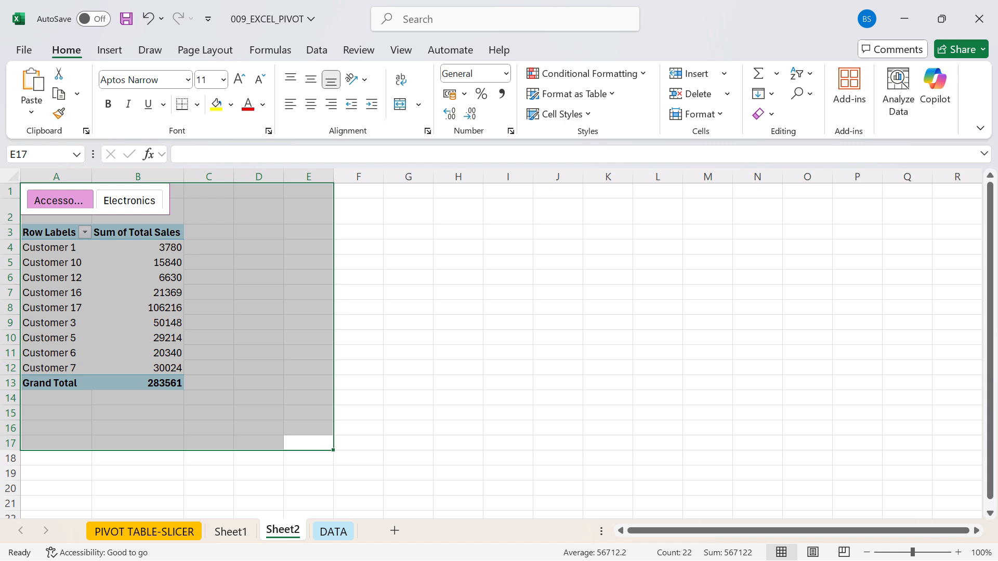
- Review the source records and column headings on the DATA sheet
click(333, 531)
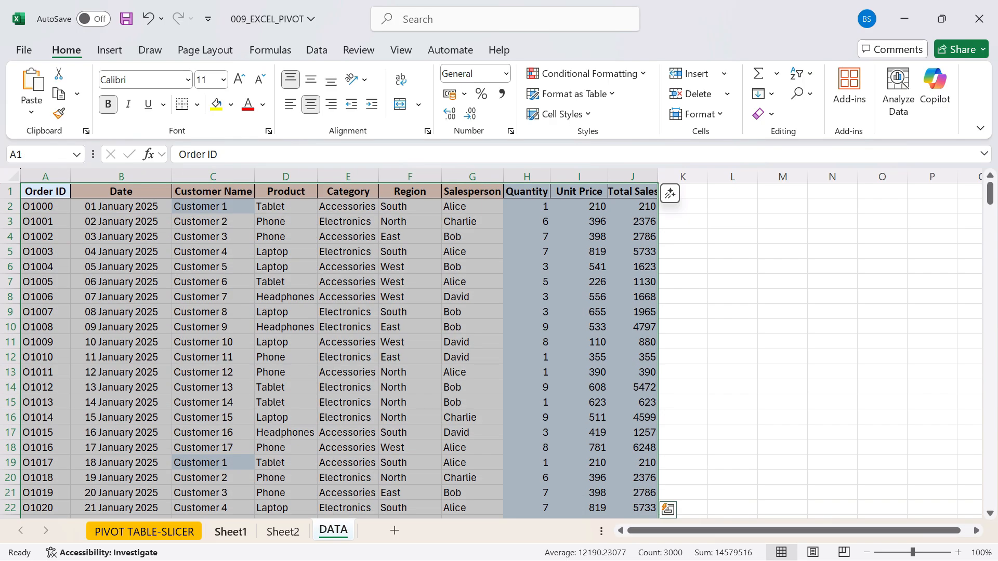
scroll(492, 358, down, 1)
scroll(493, 359, up, 1)
scroll(492, 348, down, 4)
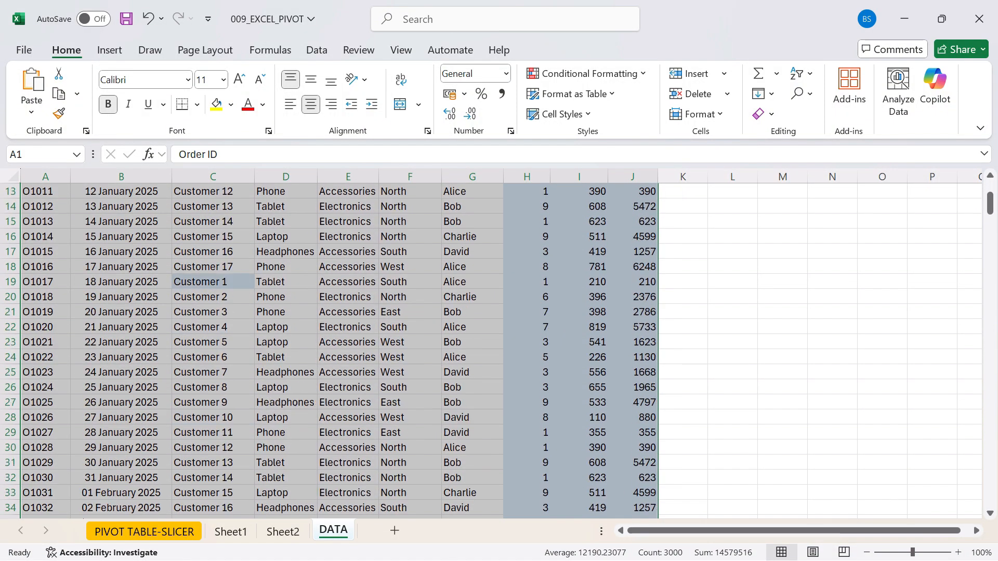
scroll(492, 348, up, 2)
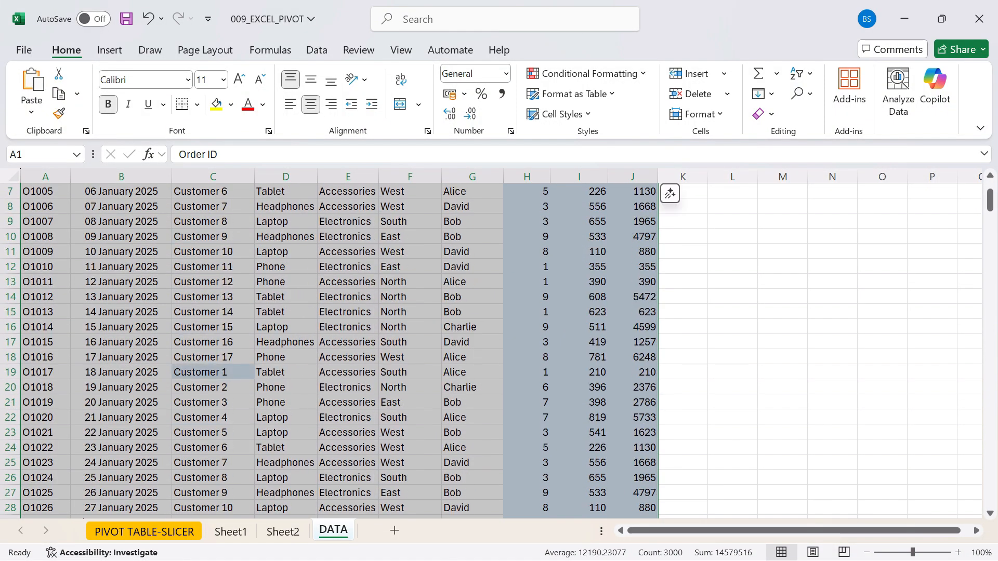
scroll(493, 348, up, 2)
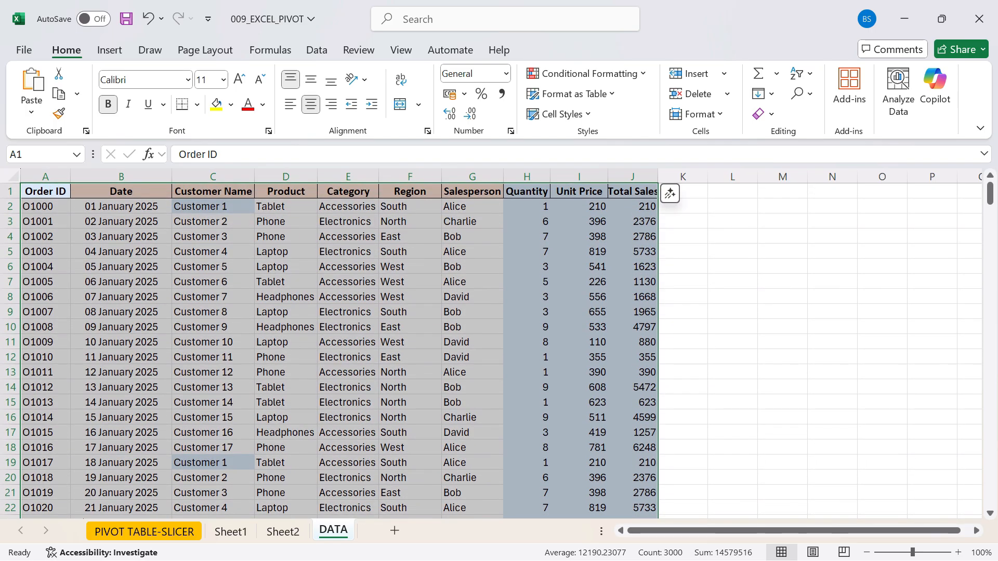